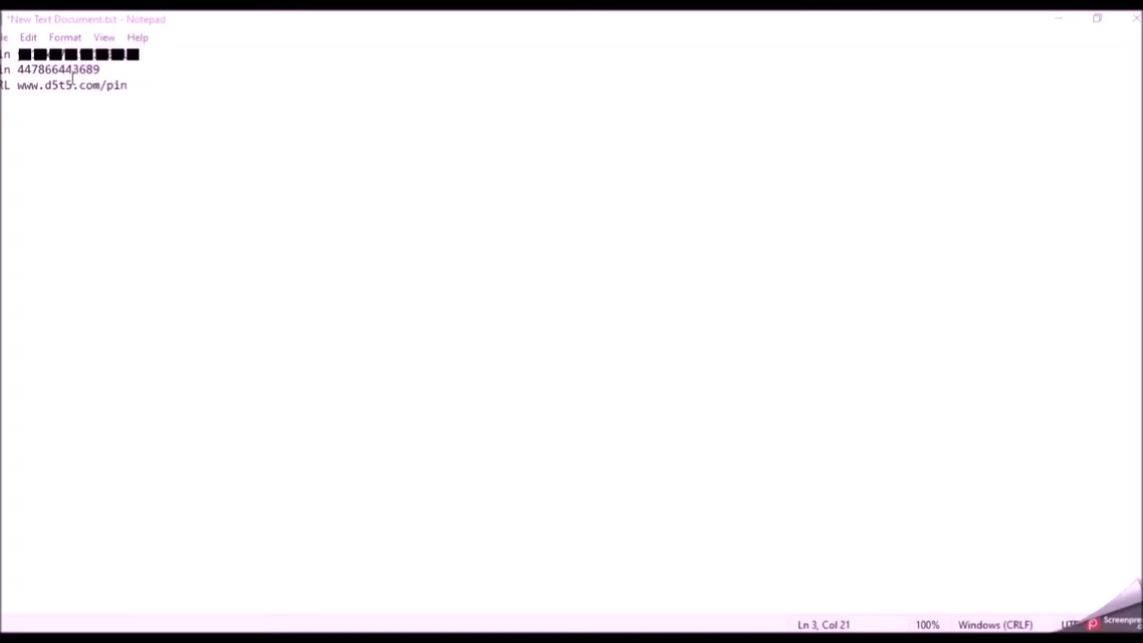
{"action": "left_click_drag", "start_coordinate": [18, 85], "coordinate": [141, 78]}
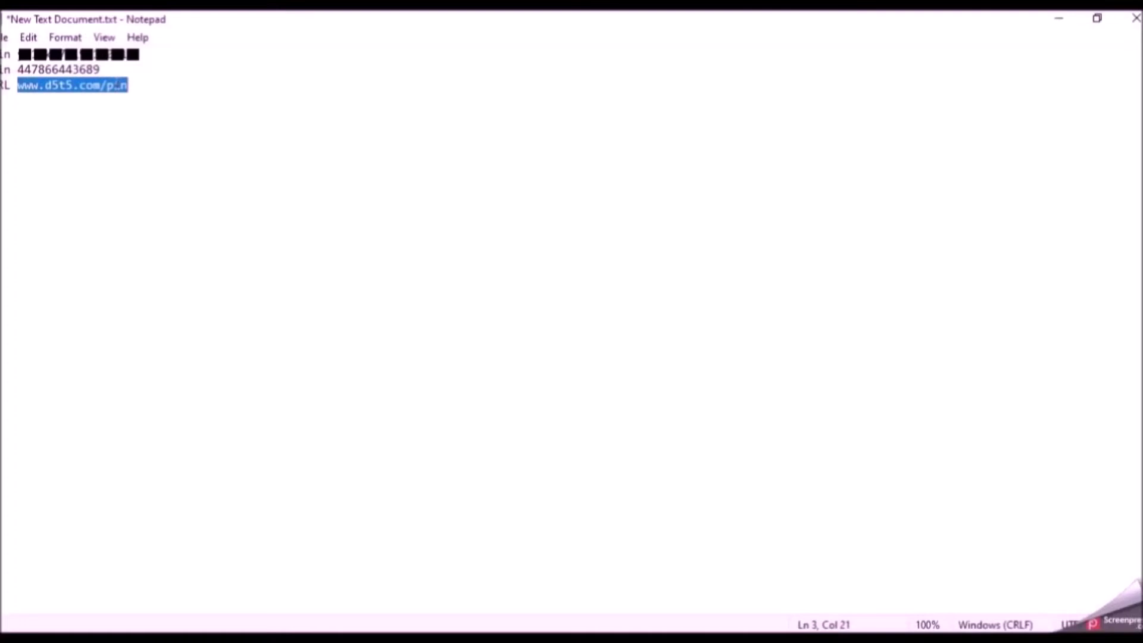
{"action": "right_click", "coordinate": [114, 85]}
{"action": "left_click", "coordinate": [125, 143]}
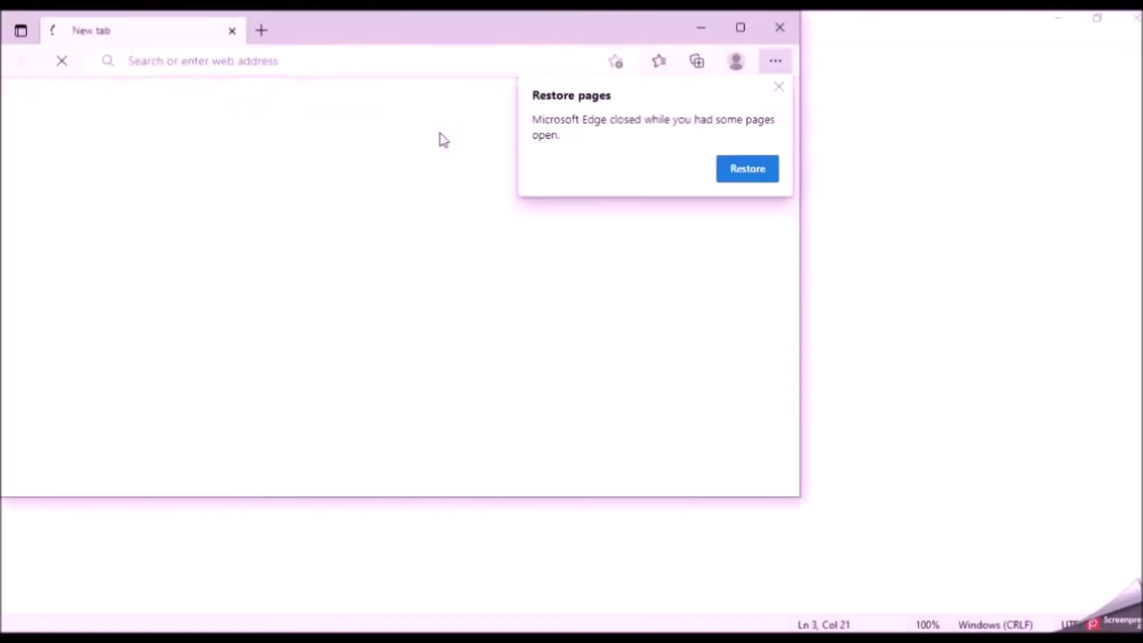
{"action": "left_click", "coordinate": [742, 29]}
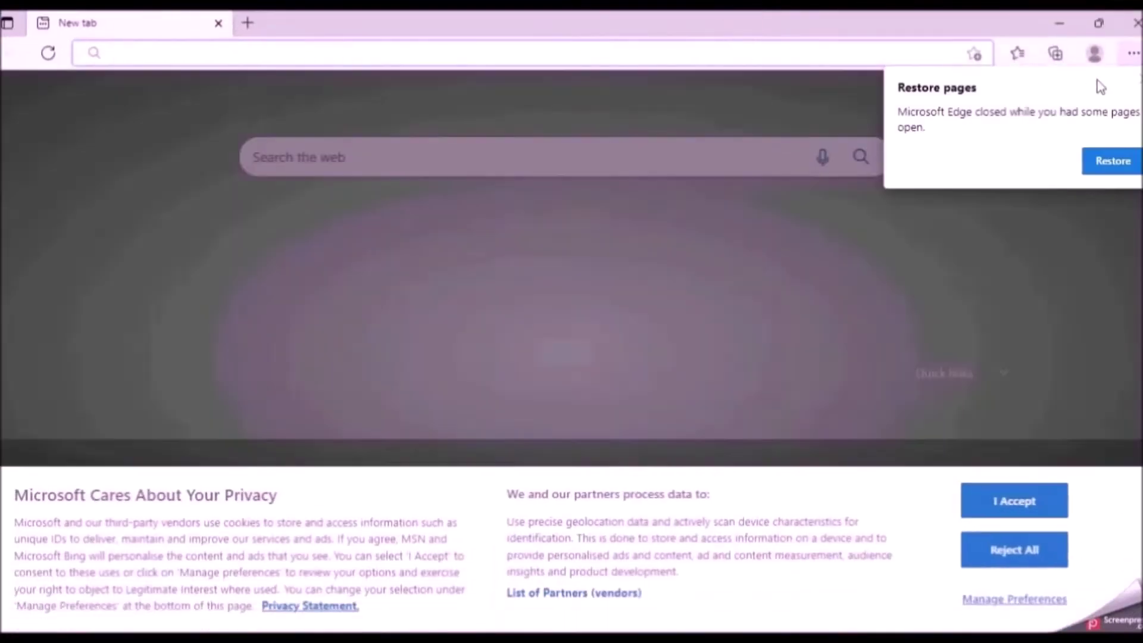
{"action": "left_click", "coordinate": [838, 44]}
{"action": "left_click", "coordinate": [838, 47]}
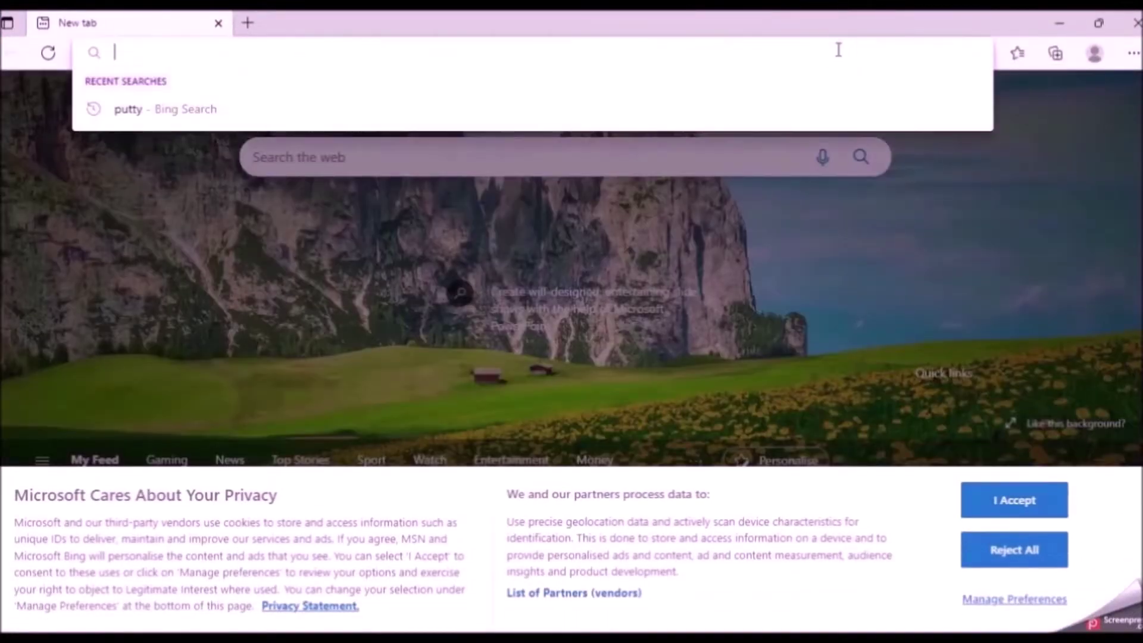
{"action": "key", "text": "ctrl+v"}
{"action": "key", "text": "Return"}
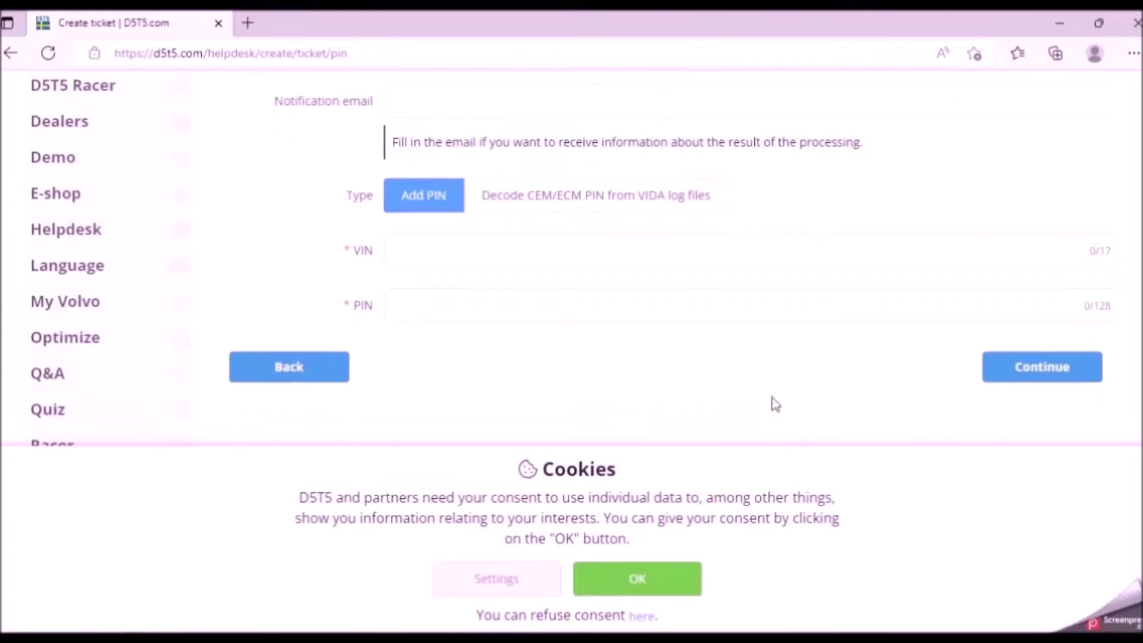
Step: Copy the vehicle's VIN from the Notepad note into the VIN field of the D5T5 Add PIN form
{"action": "key", "text": "alt+Tab"}
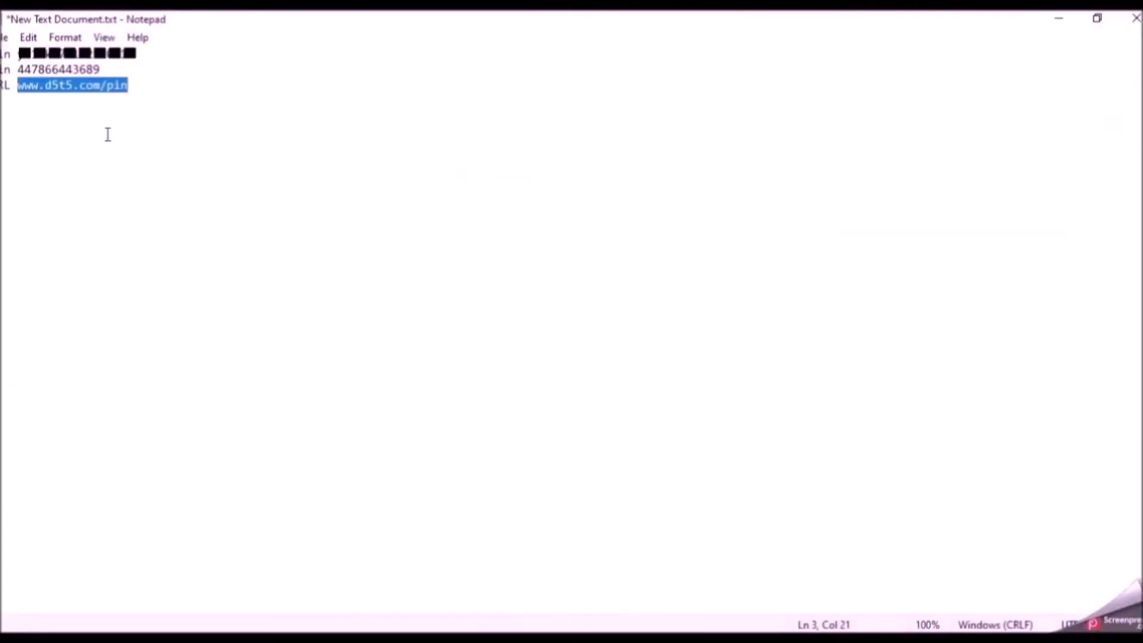
{"action": "double_click", "coordinate": [55, 55]}
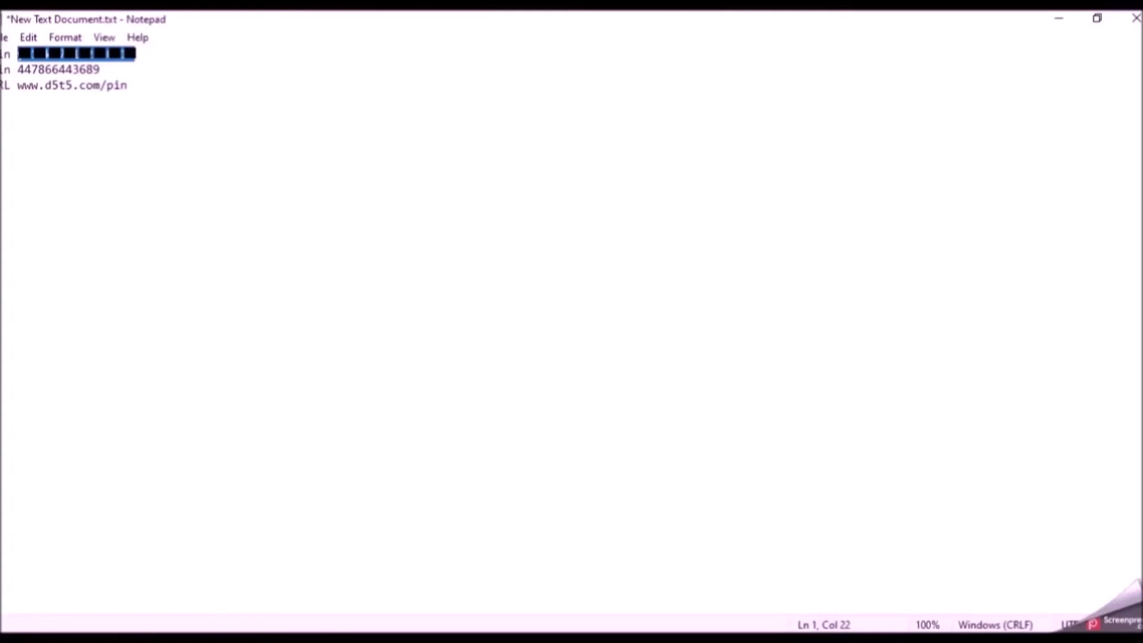
{"action": "key", "text": "alt+Tab"}
{"action": "left_click", "coordinate": [503, 247]}
{"action": "key", "text": "ctrl+v"}
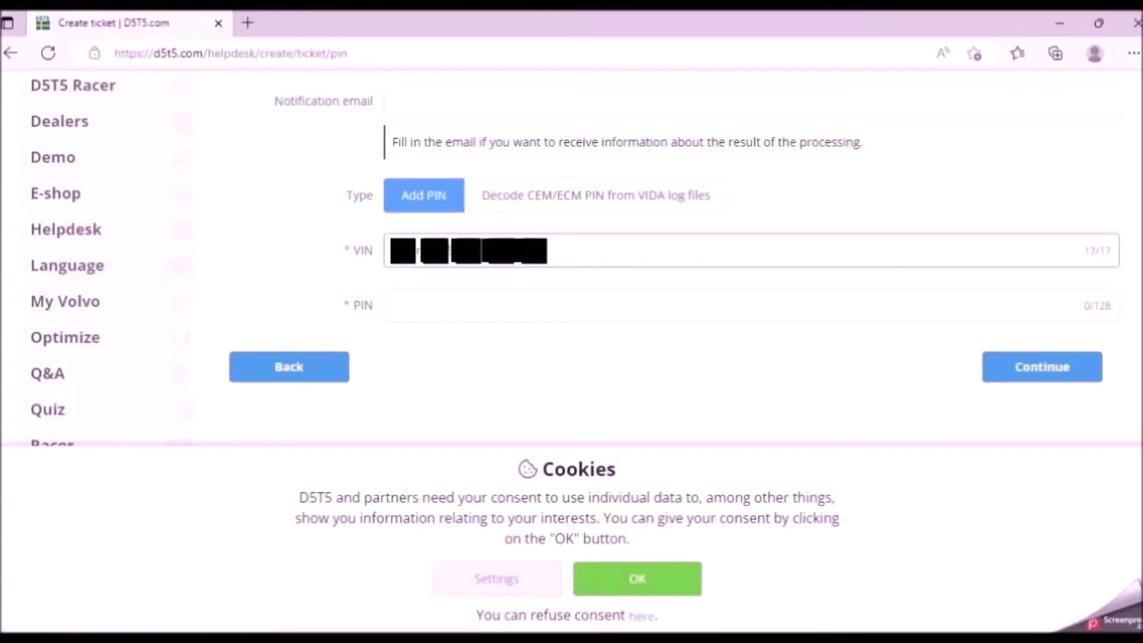
Step: Copy the vehicle's PIN from the Notepad note into the PIN field of the D5T5 form
{"action": "key", "text": "alt+Tab"}
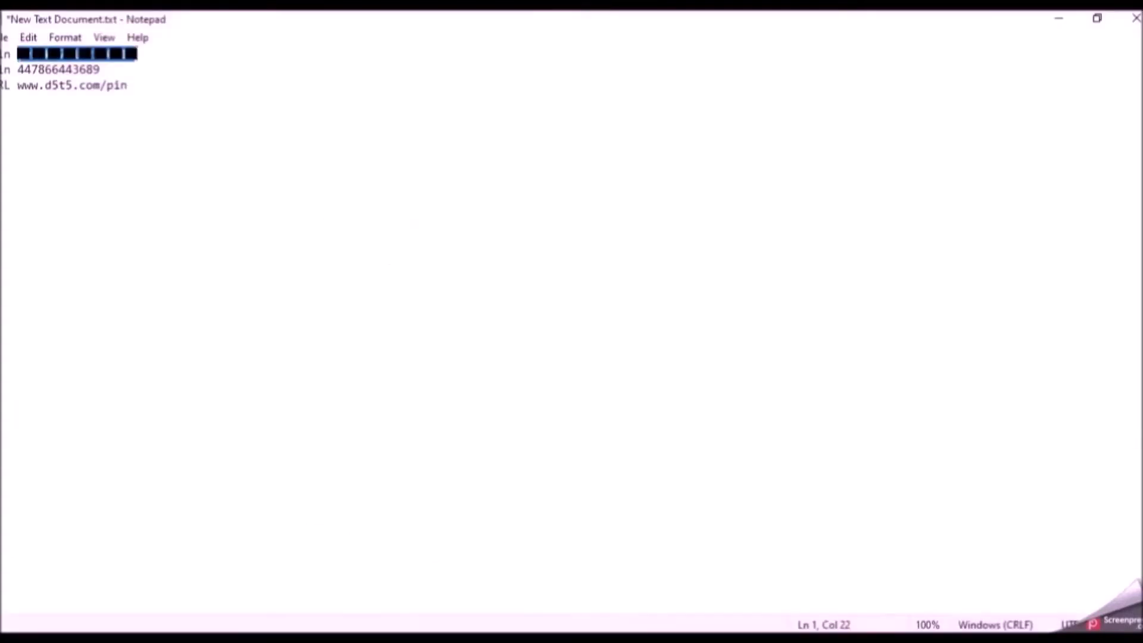
{"action": "double_click", "coordinate": [87, 70]}
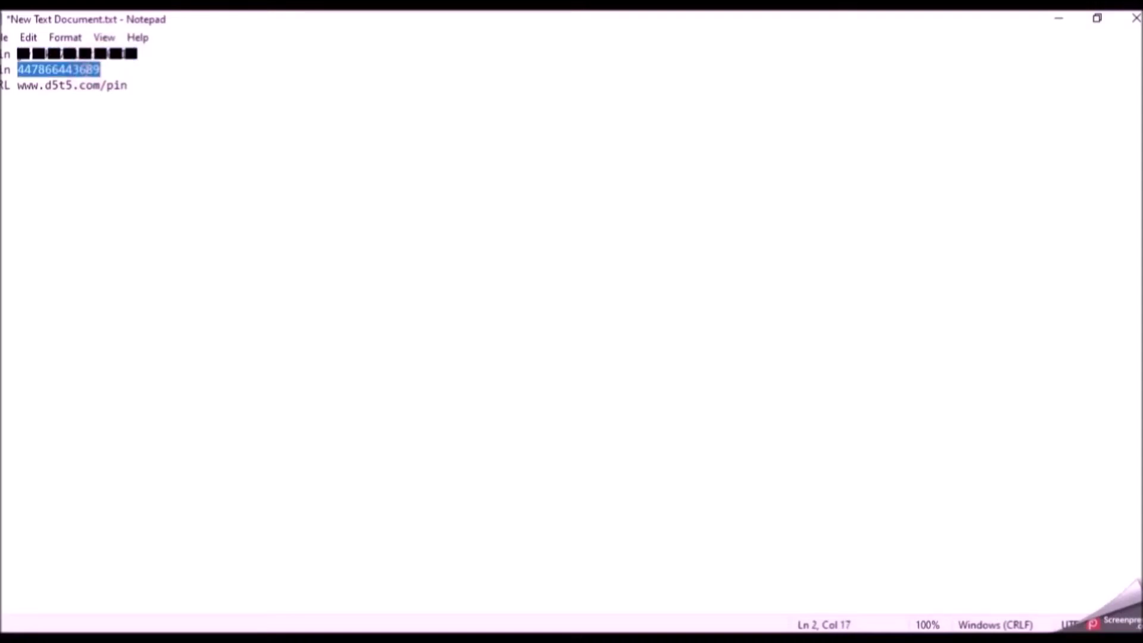
{"action": "key", "text": "alt+Tab"}
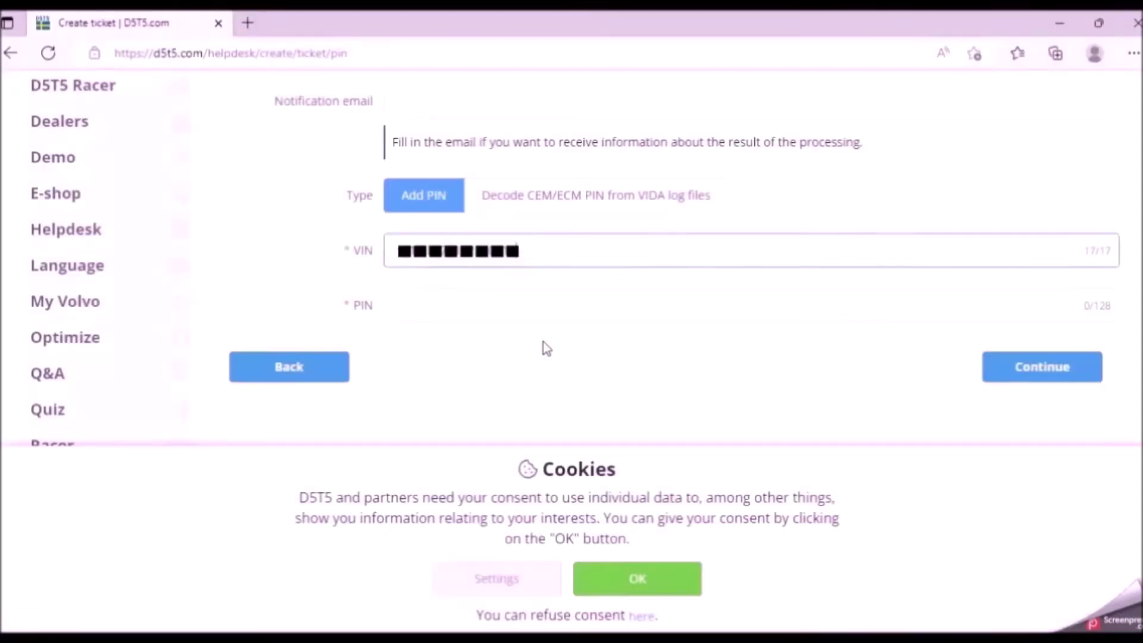
{"action": "left_click", "coordinate": [593, 307]}
{"action": "key", "text": "ctrl+v"}
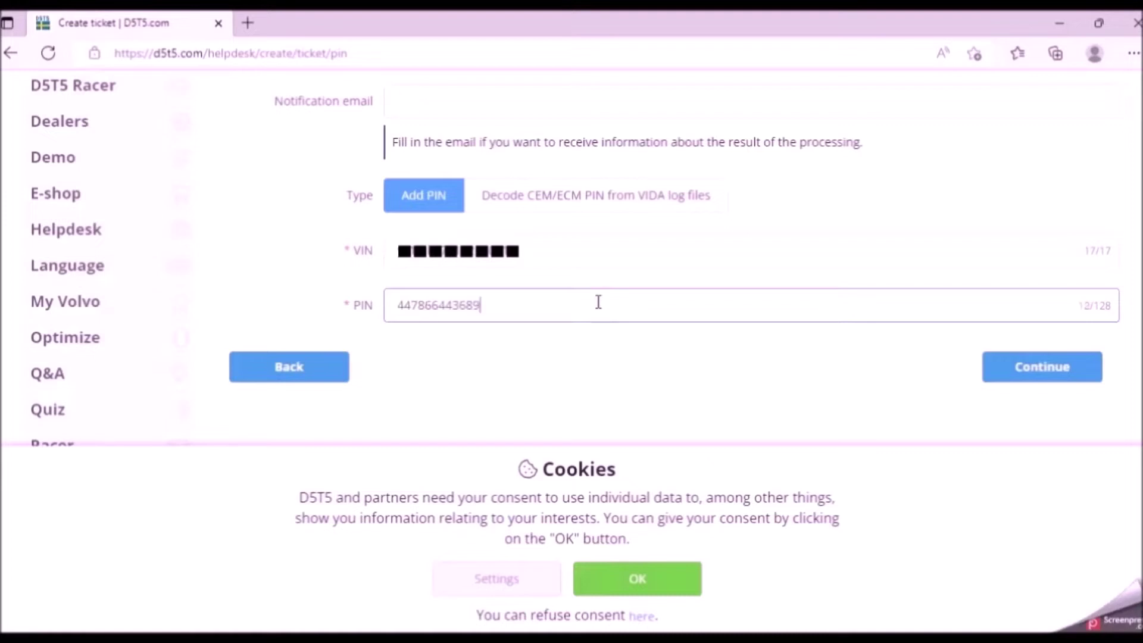
Step: Submit the Add PIN form, finish the ticket and close the browser
{"action": "left_click", "coordinate": [1027, 375]}
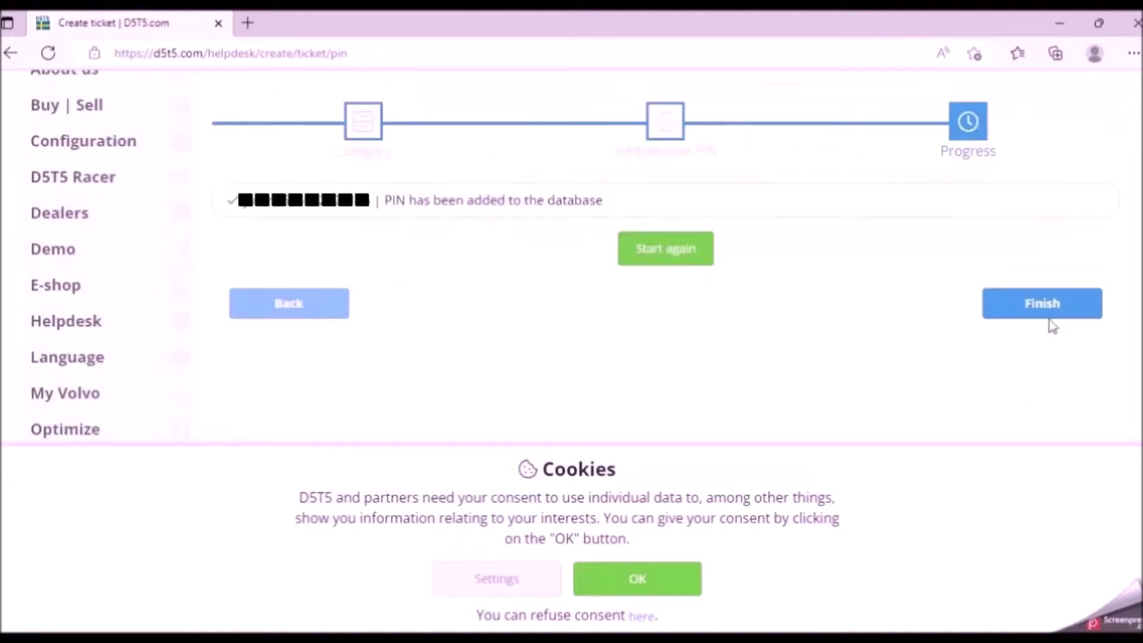
{"action": "left_click", "coordinate": [1053, 319]}
{"action": "left_click", "coordinate": [1135, 22]}
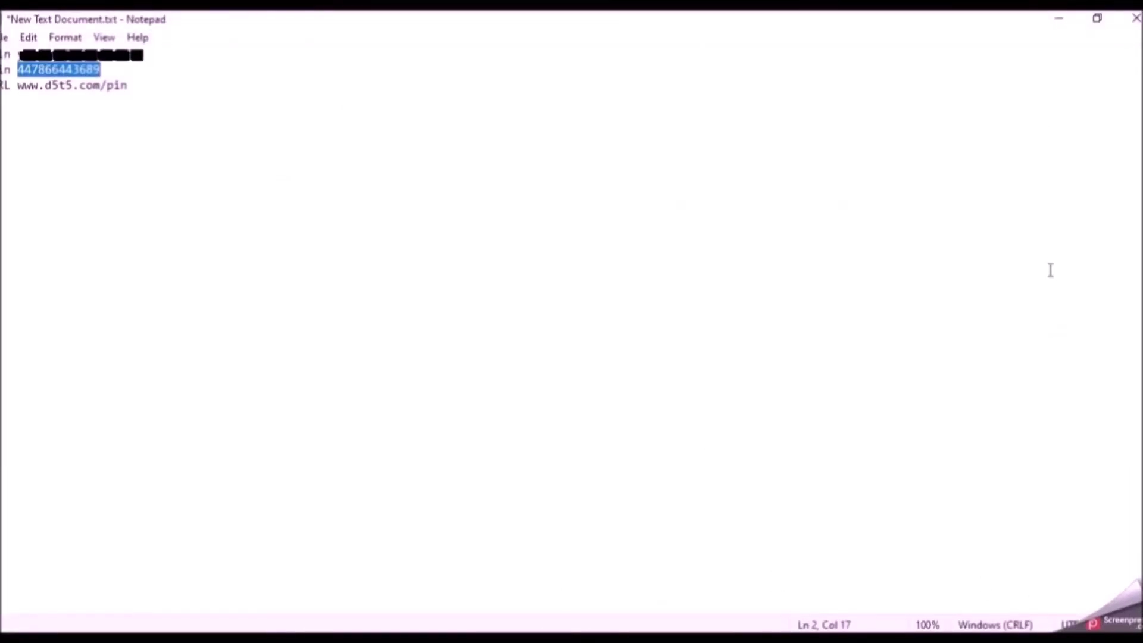
Step: Launch VDASH, proceed with login by adding VIDA to the authorized hardware list, and dismiss the warning about non-responding units
{"action": "left_click", "coordinate": [959, 638]}
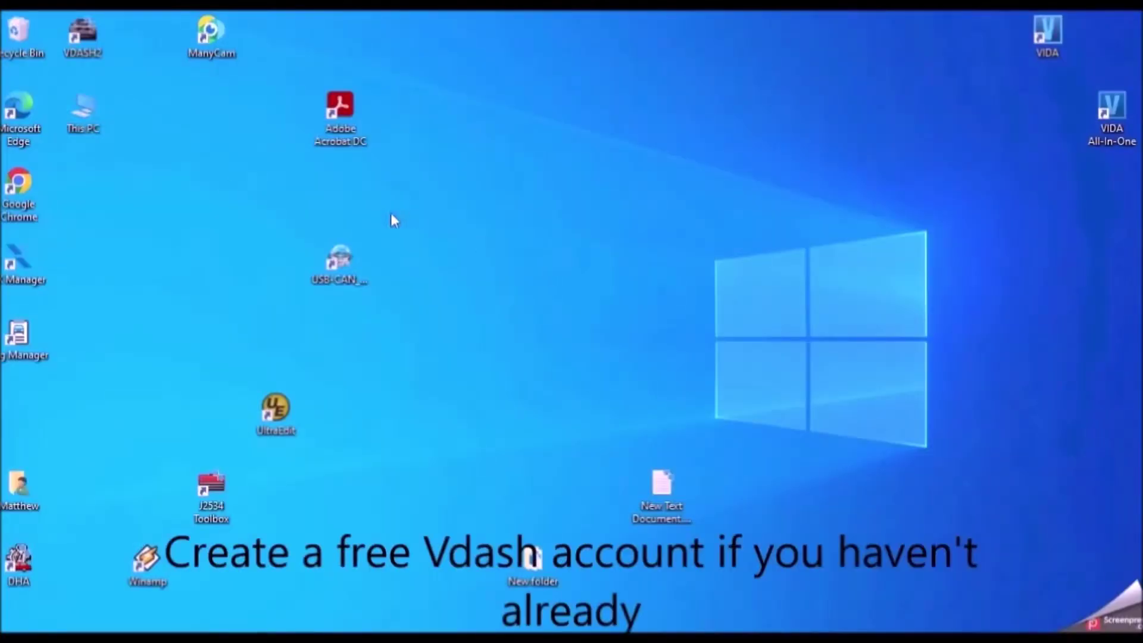
{"action": "double_click", "coordinate": [83, 31]}
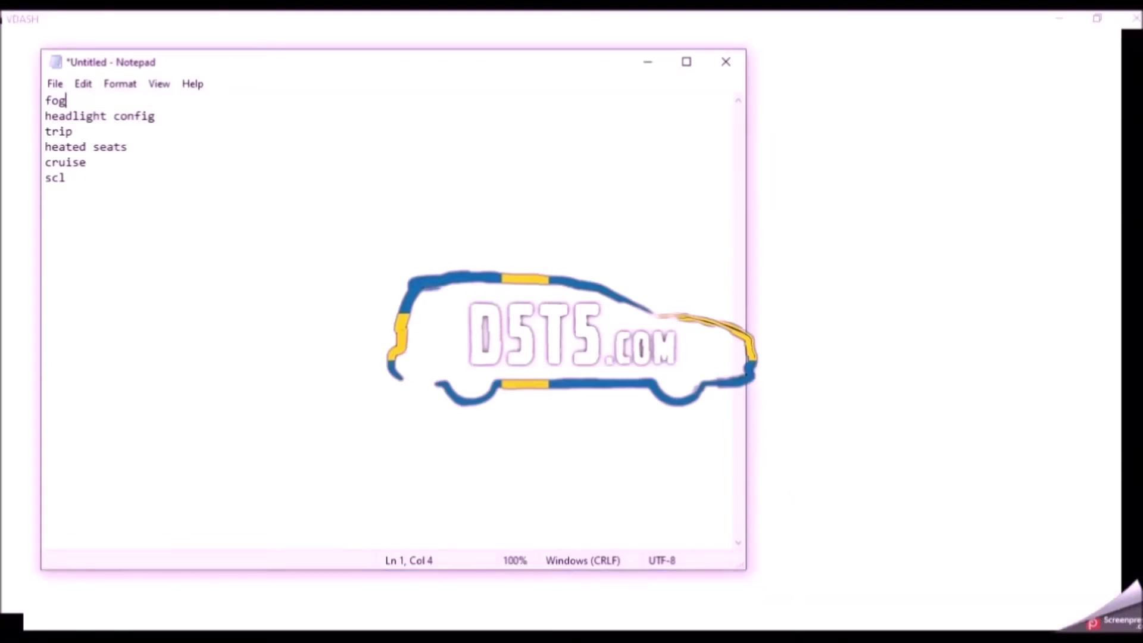
{"action": "left_click", "coordinate": [649, 65]}
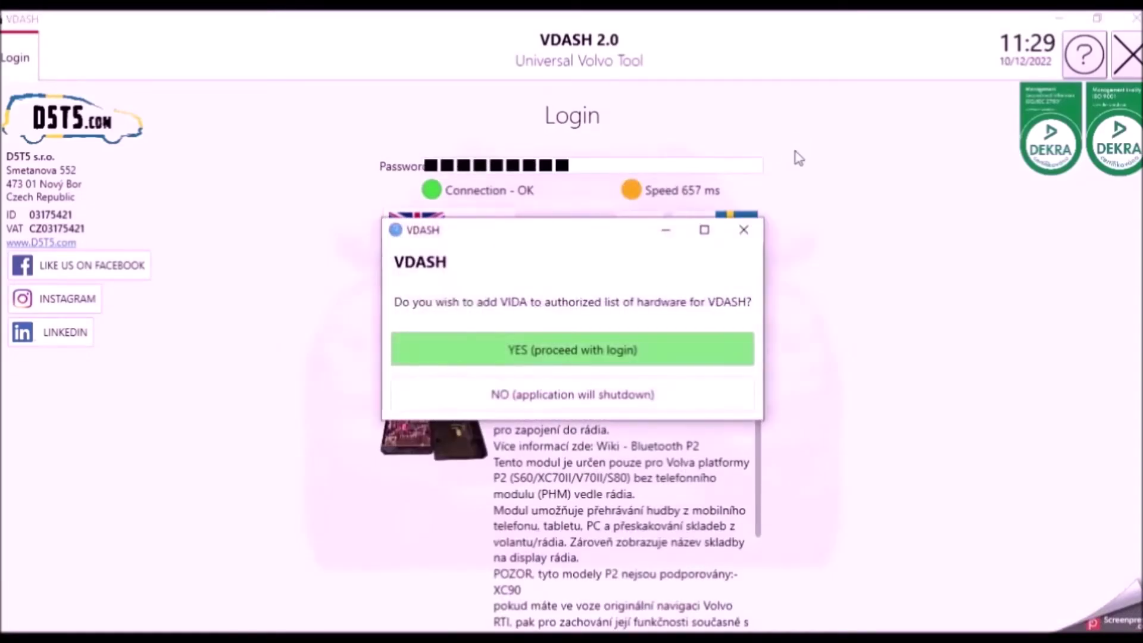
{"action": "left_click", "coordinate": [598, 345]}
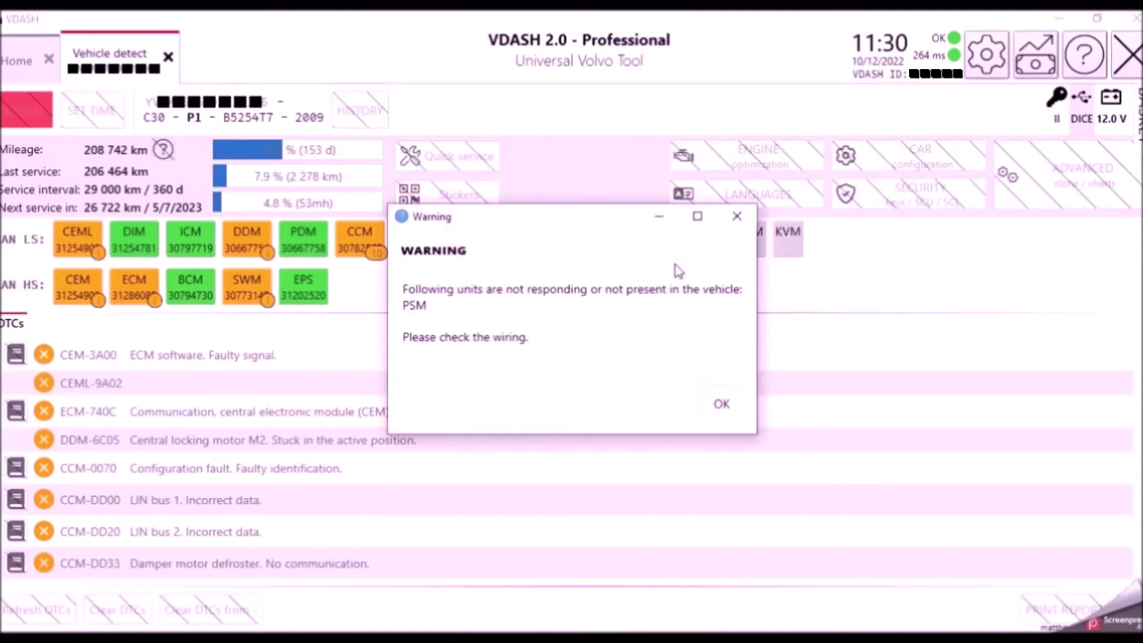
{"action": "left_click", "coordinate": [721, 403]}
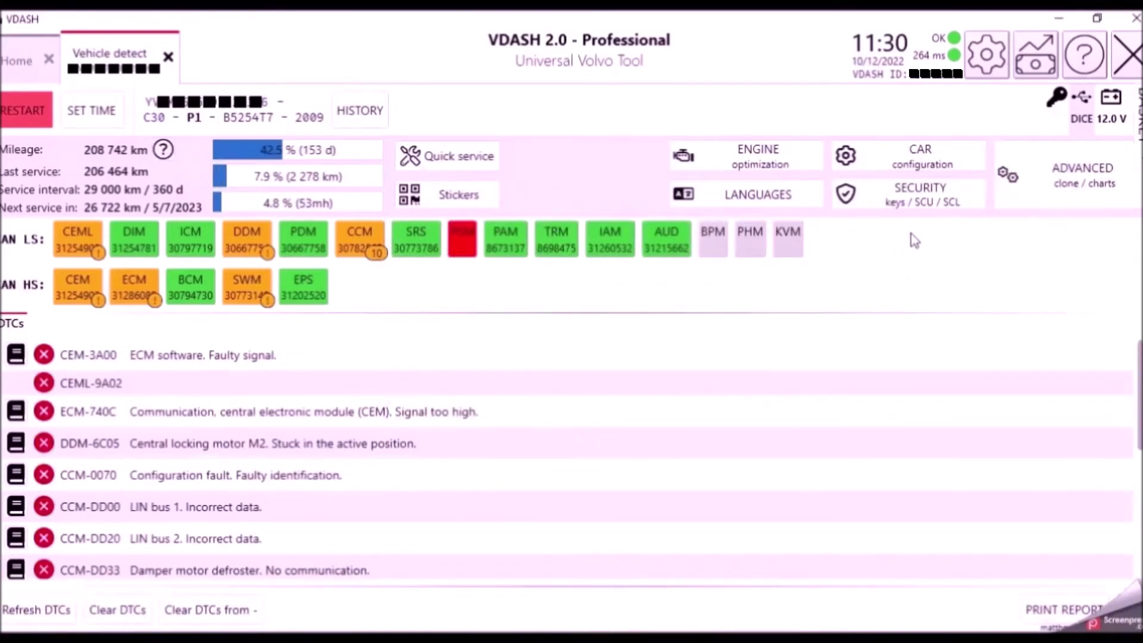
Step: Open the car configuration wizard and choose the Add fog lights option
{"action": "left_click", "coordinate": [918, 165]}
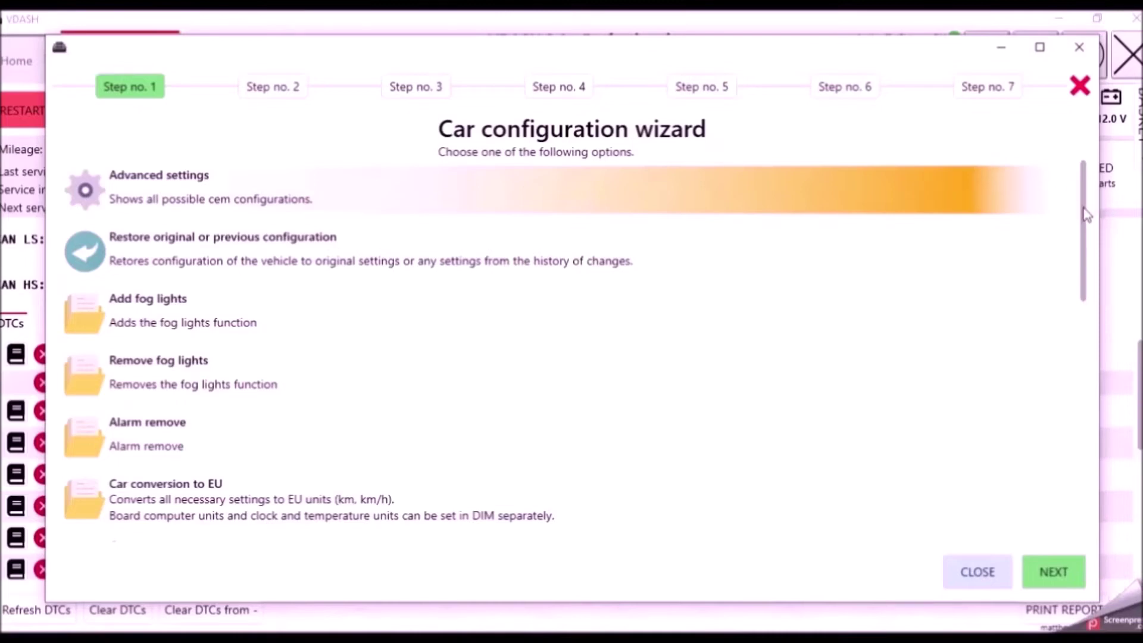
{"action": "scroll", "coordinate": [1083, 232], "scroll_direction": "down", "scroll_amount": 1}
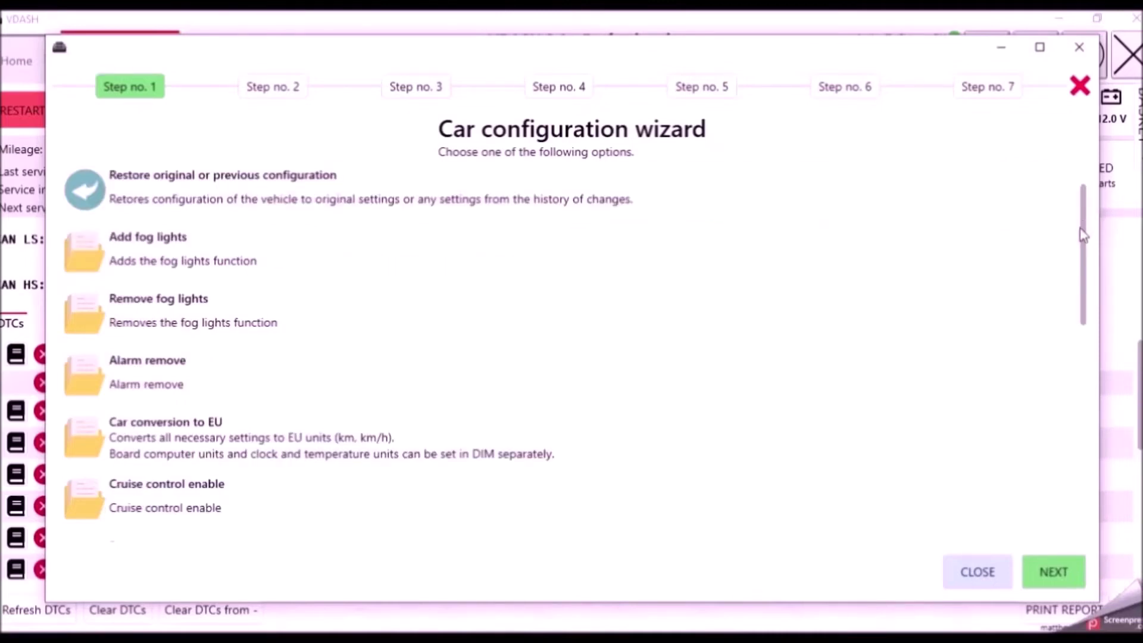
{"action": "left_click_drag", "start_coordinate": [1088, 235], "coordinate": [946, 244]}
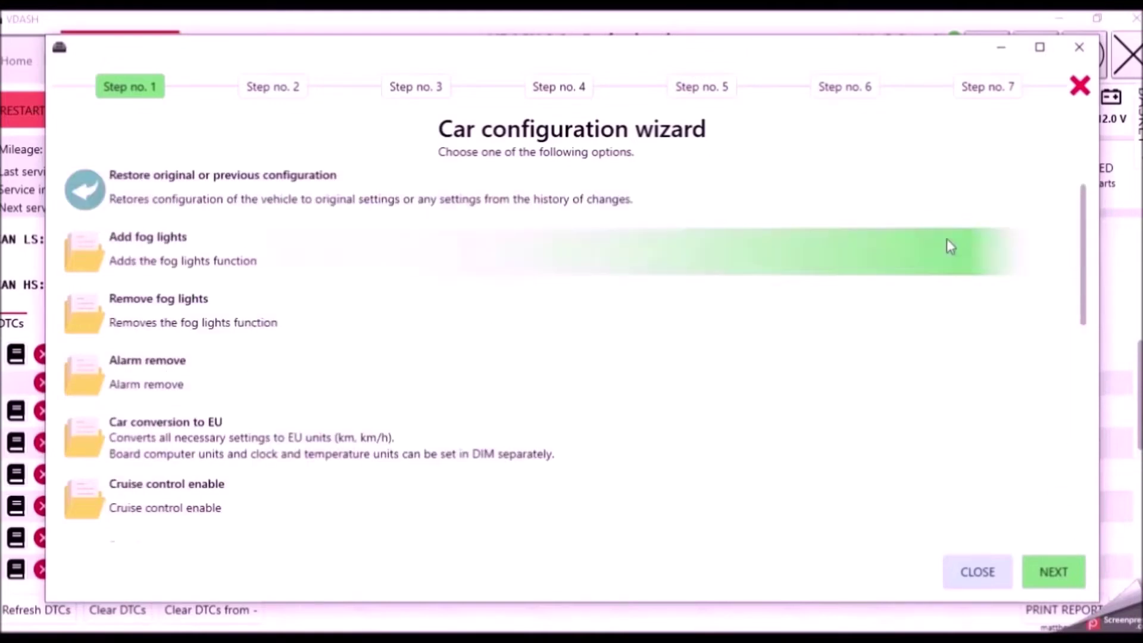
{"action": "double_click", "coordinate": [224, 245]}
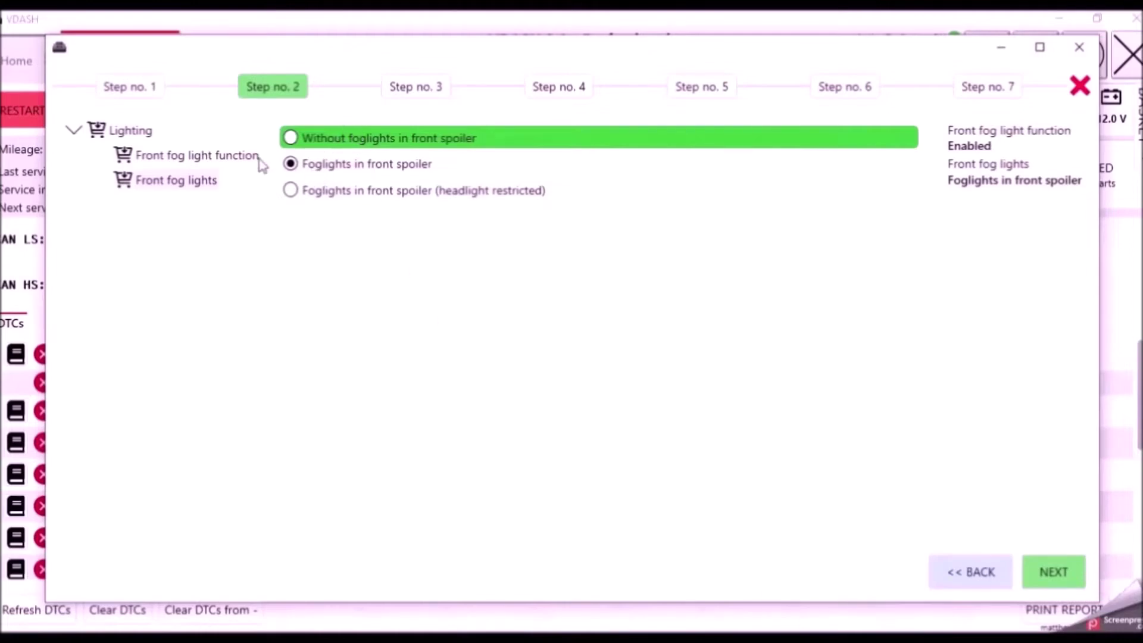
Step: Accept the front fog light function as Enabled and the fog lights as Foglights in front spoiler, and write the change to the CEM
{"action": "left_click", "coordinate": [230, 161]}
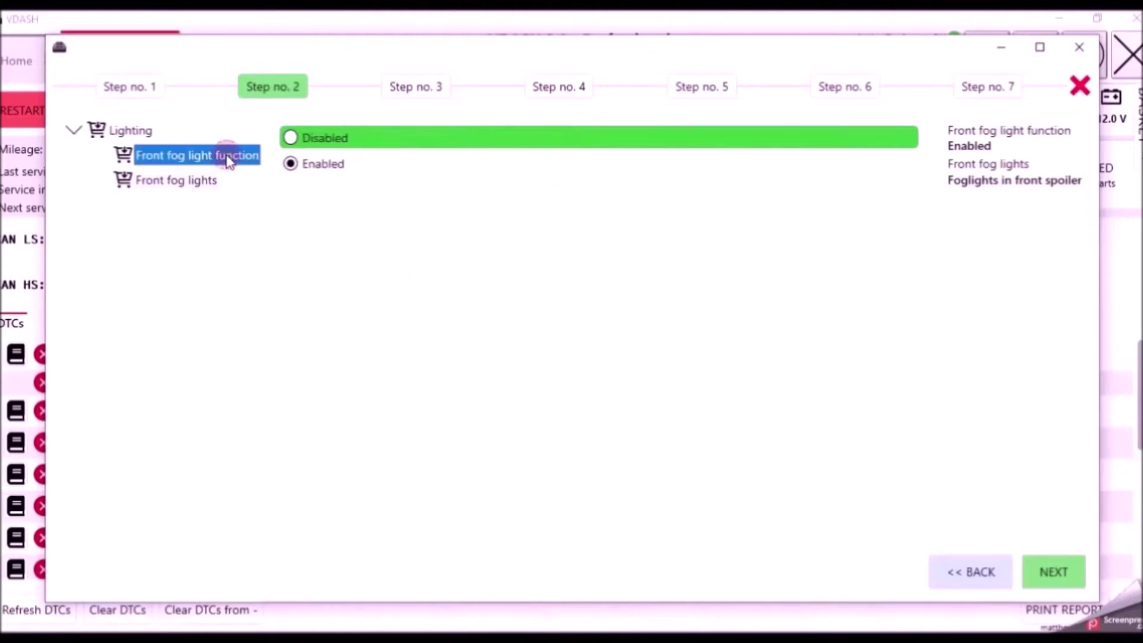
{"action": "left_click", "coordinate": [191, 181]}
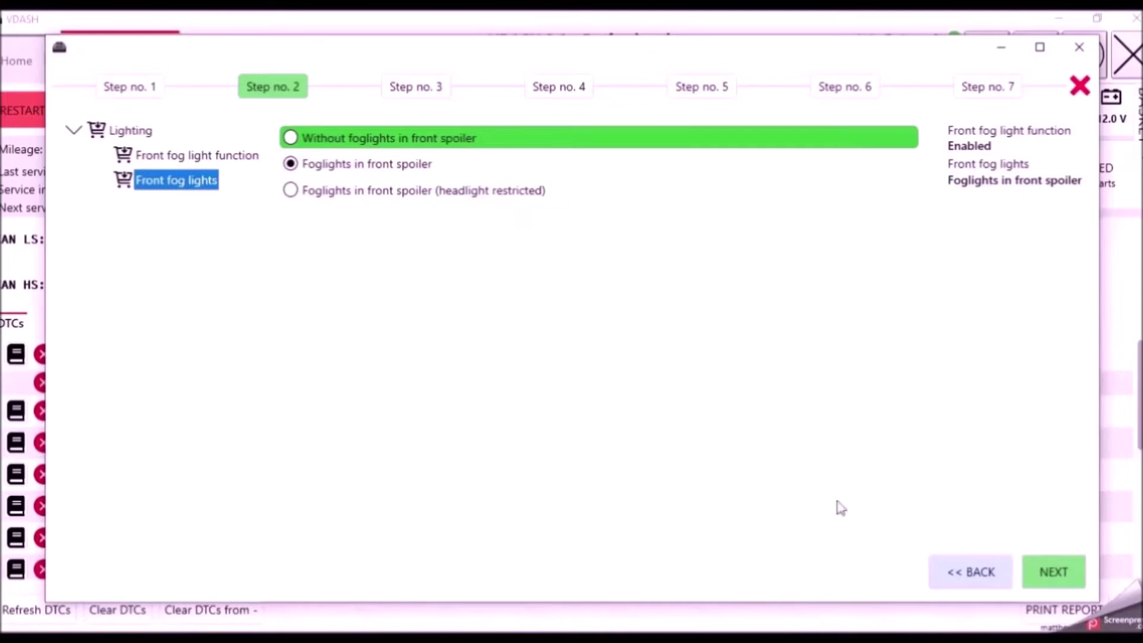
{"action": "left_click", "coordinate": [1054, 573]}
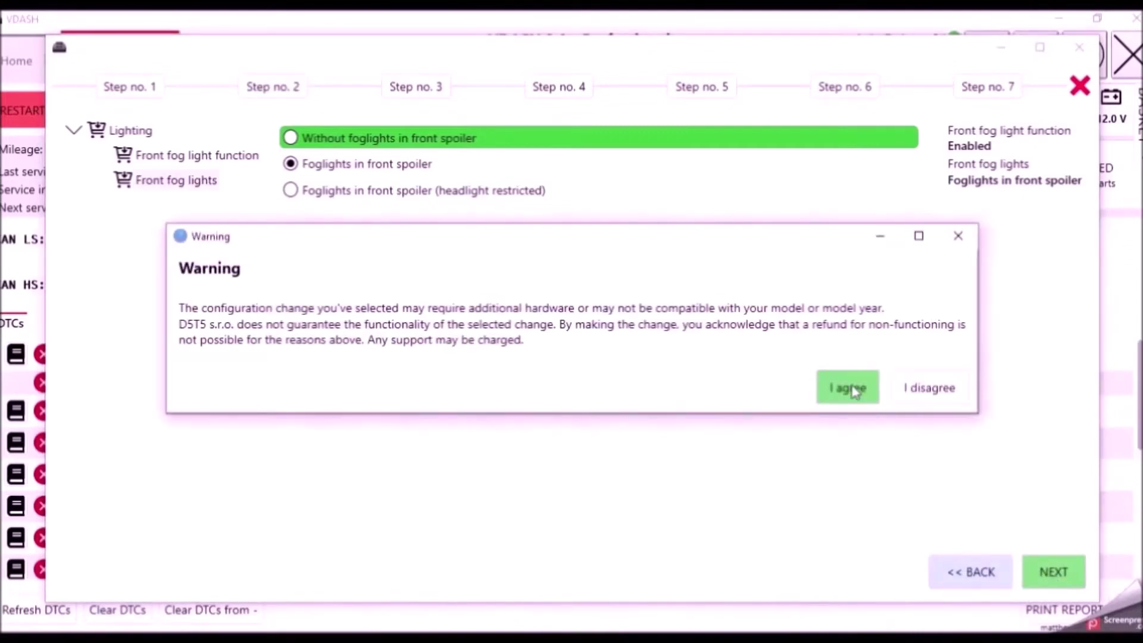
{"action": "left_click", "coordinate": [848, 388]}
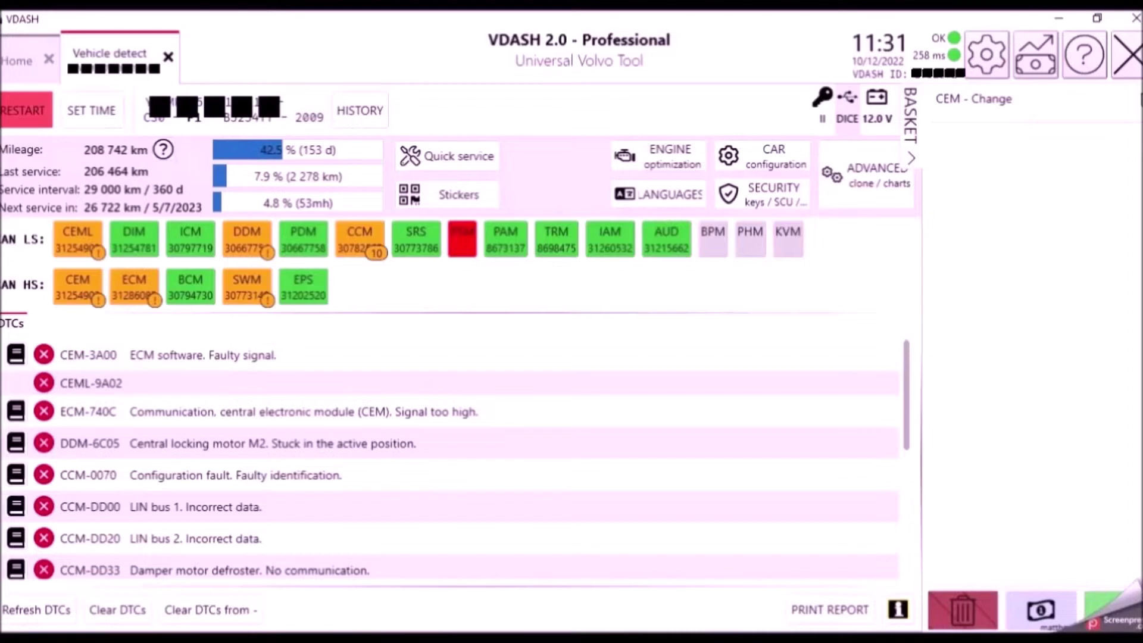
{"action": "left_click", "coordinate": [784, 438]}
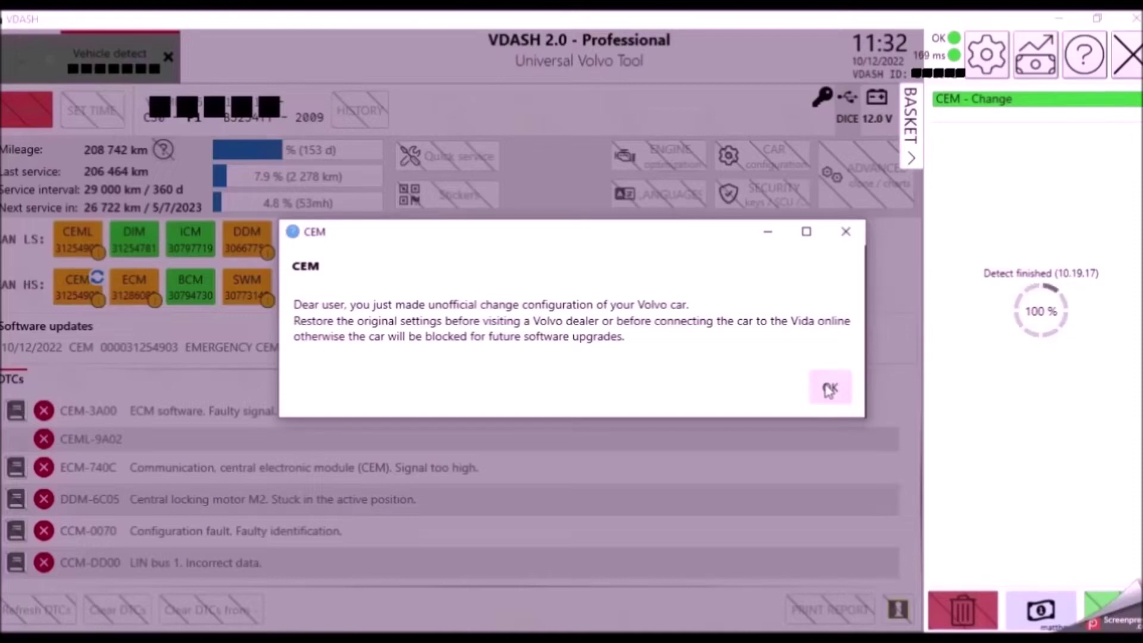
{"action": "left_click", "coordinate": [829, 390]}
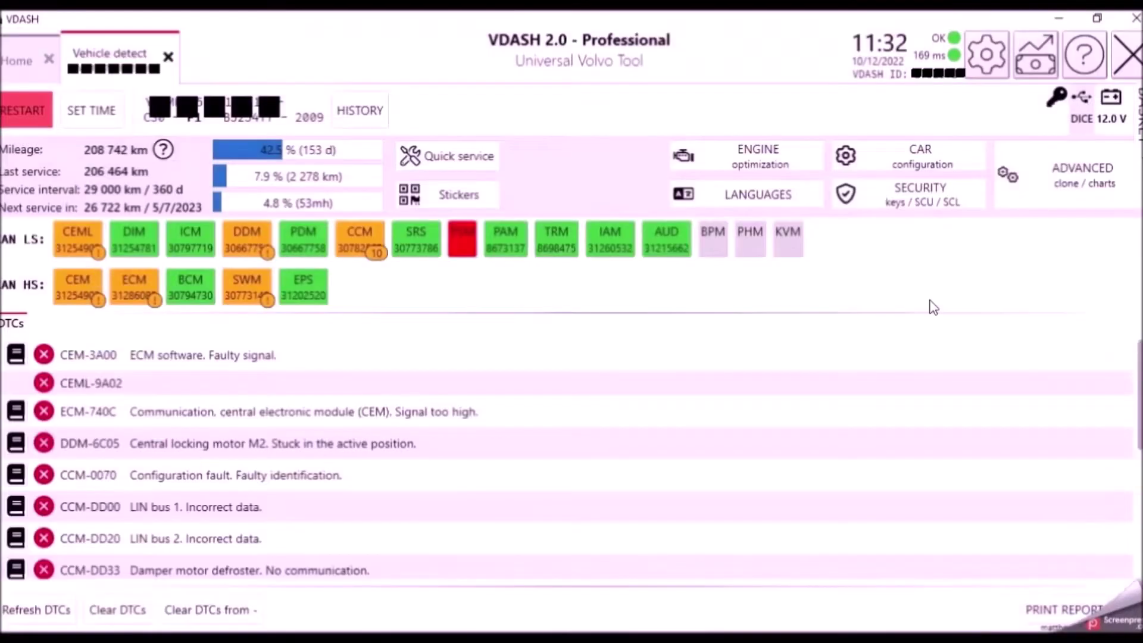
Step: Configure cruise control as Enabled in the car configuration wizard, agree to the disclaimer and start writing the CEM change
{"action": "left_click", "coordinate": [924, 154]}
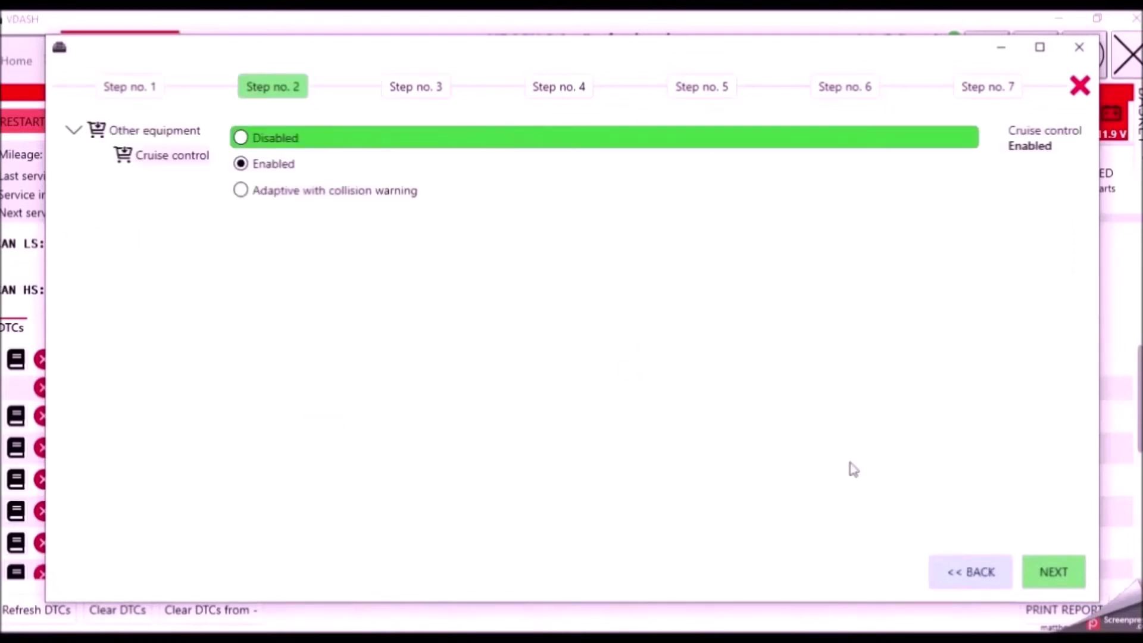
{"action": "left_click", "coordinate": [1047, 573]}
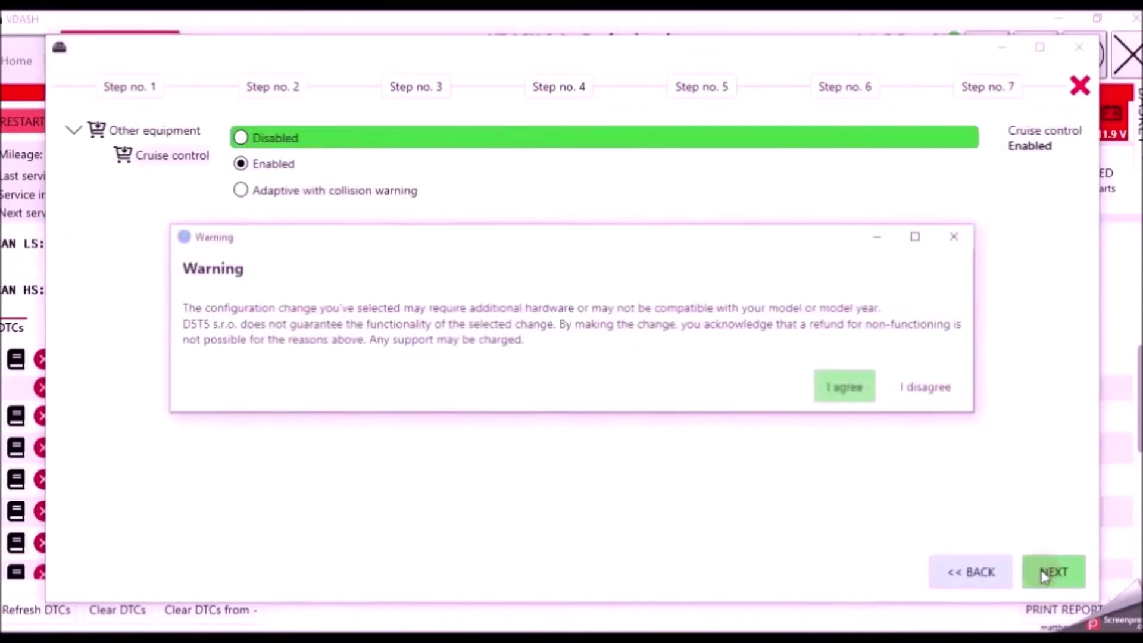
{"action": "left_click", "coordinate": [866, 397]}
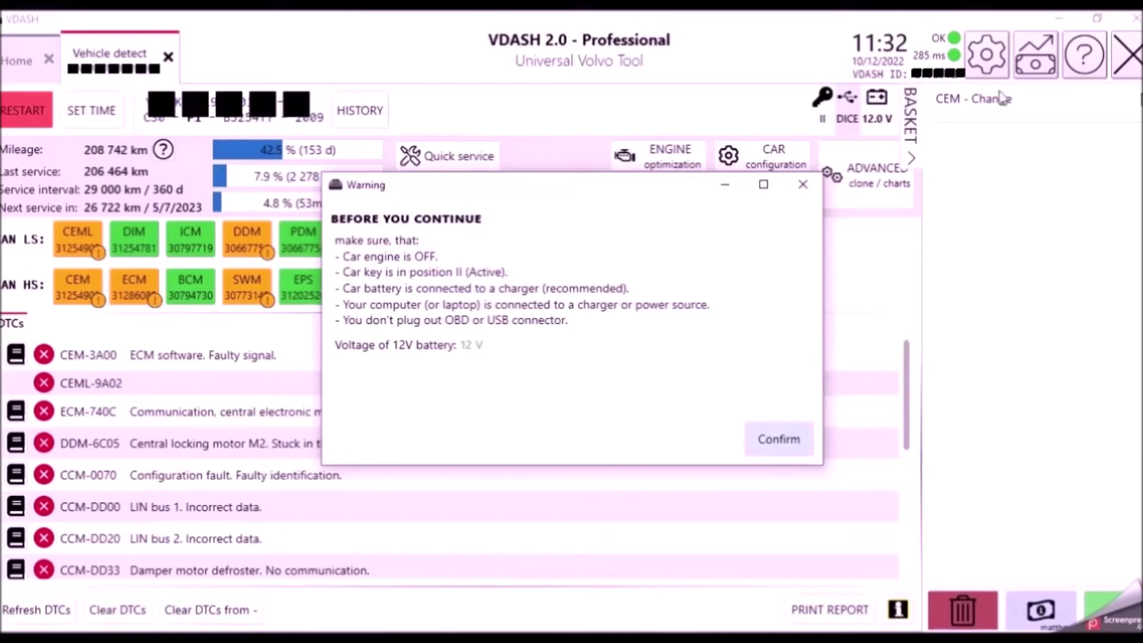
{"action": "left_click", "coordinate": [779, 439]}
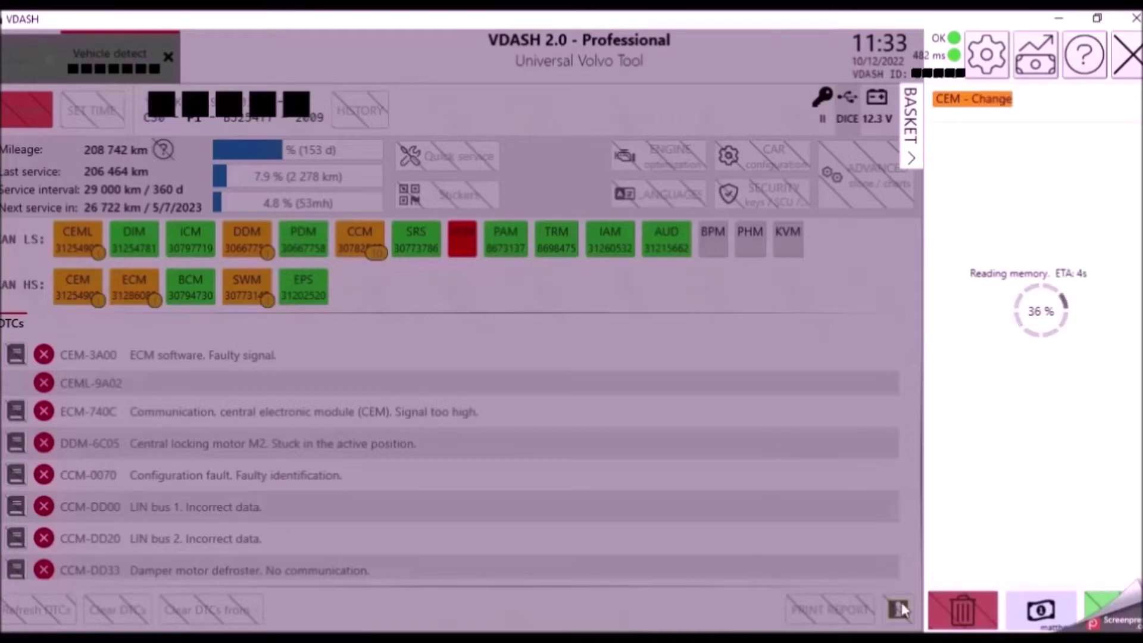
{"action": "left_click", "coordinate": [950, 630]}
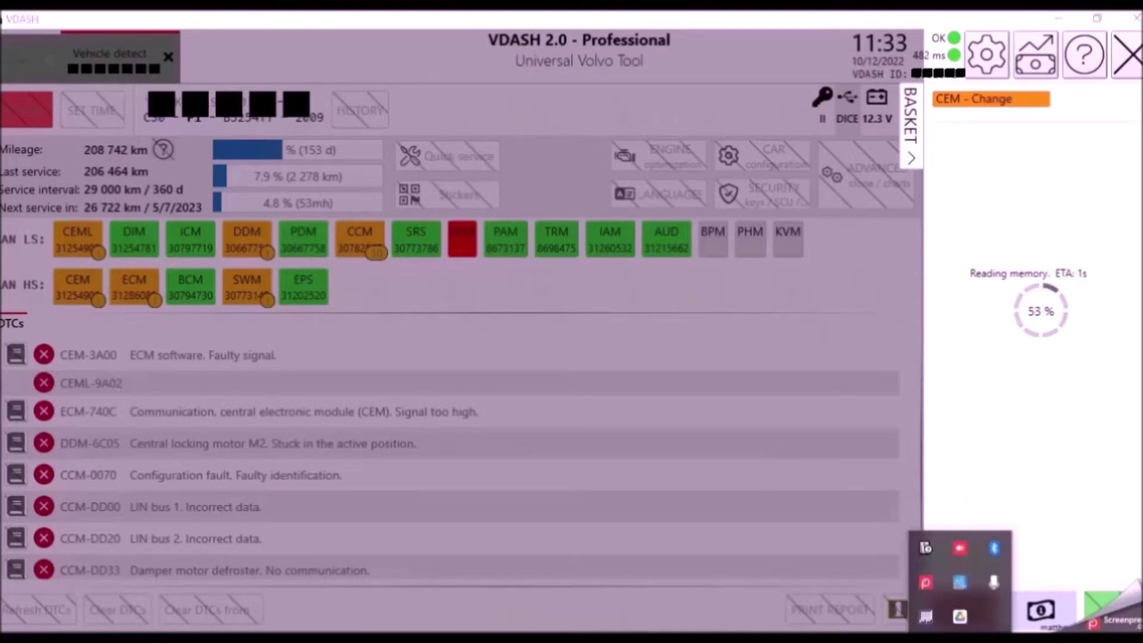
{"action": "right_click", "coordinate": [926, 581]}
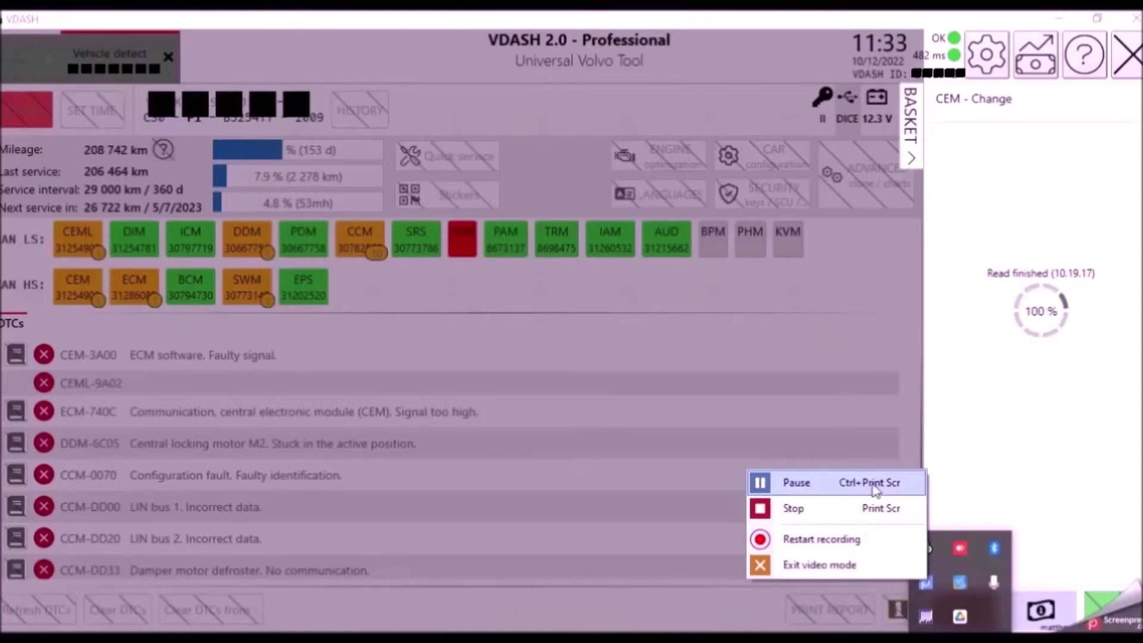
Step: Review the list of fault codes stored in the car's modules and clear all DTCs
{"action": "left_click", "coordinate": [880, 484]}
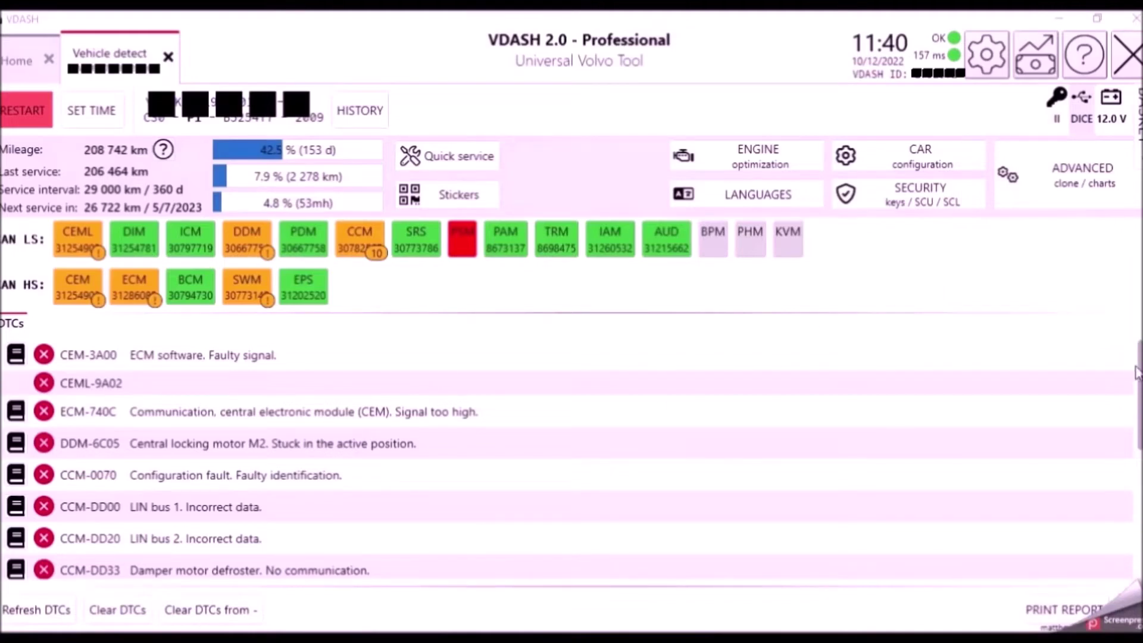
{"action": "scroll", "coordinate": [1133, 469], "scroll_direction": "down", "scroll_amount": 2}
{"action": "scroll", "coordinate": [1134, 468], "scroll_direction": "down", "scroll_amount": 2}
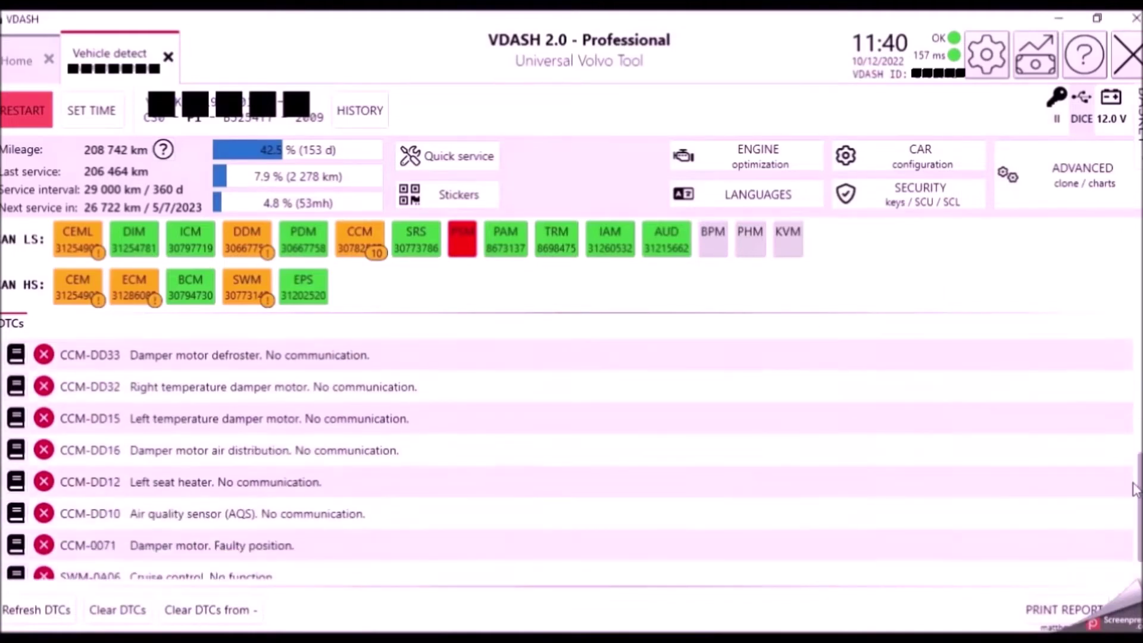
{"action": "scroll", "coordinate": [1134, 470], "scroll_direction": "up", "scroll_amount": 4}
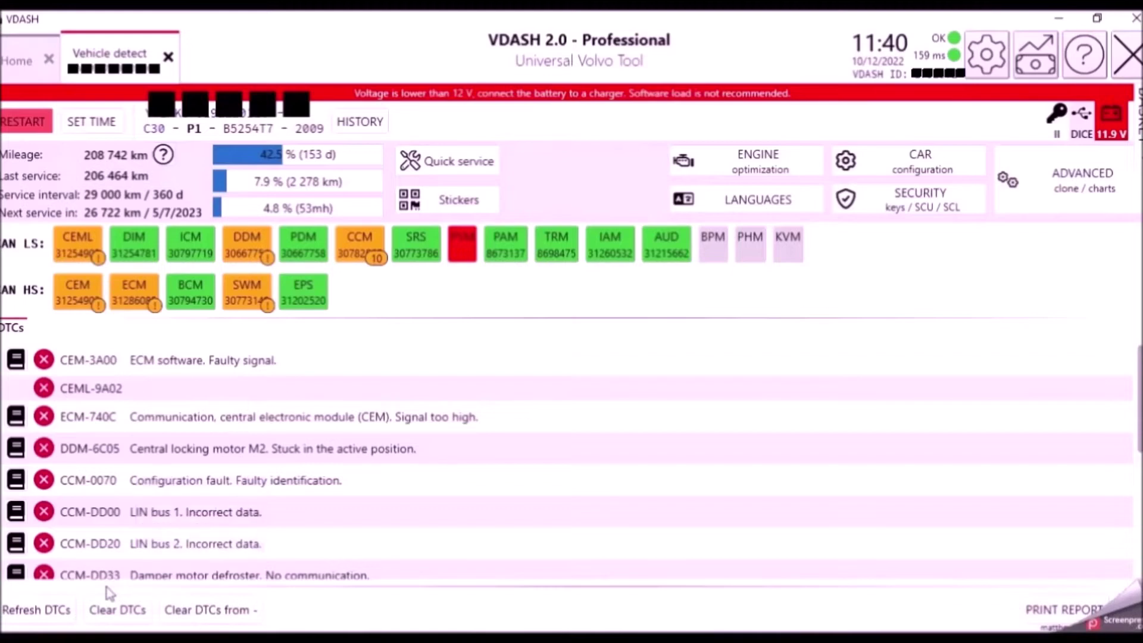
{"action": "left_click", "coordinate": [132, 613]}
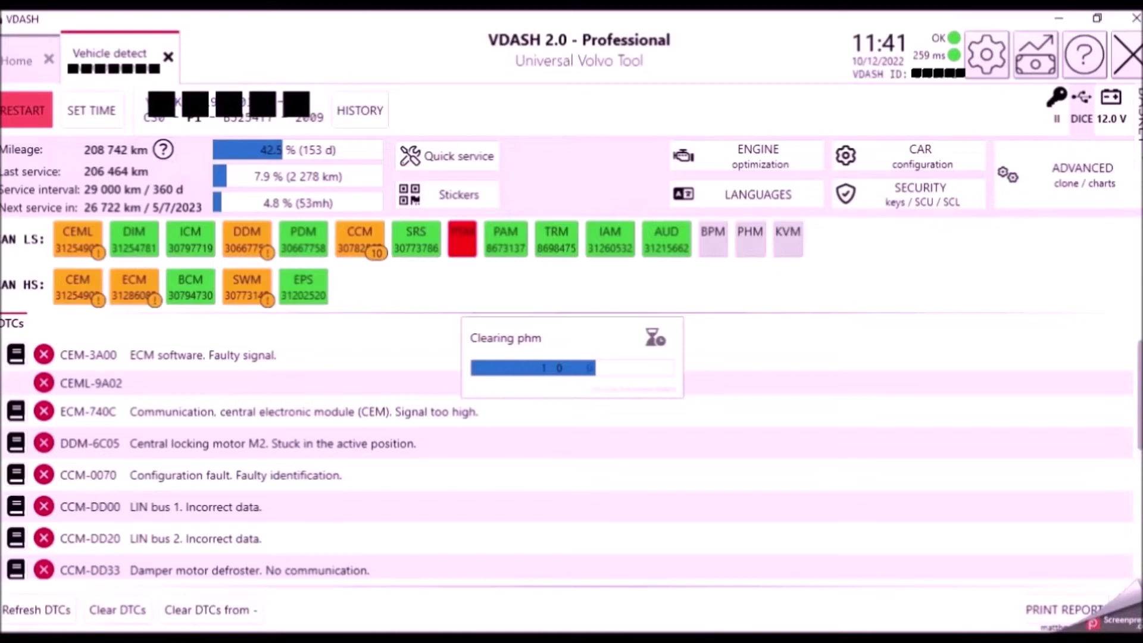
{"action": "left_click", "coordinate": [959, 640]}
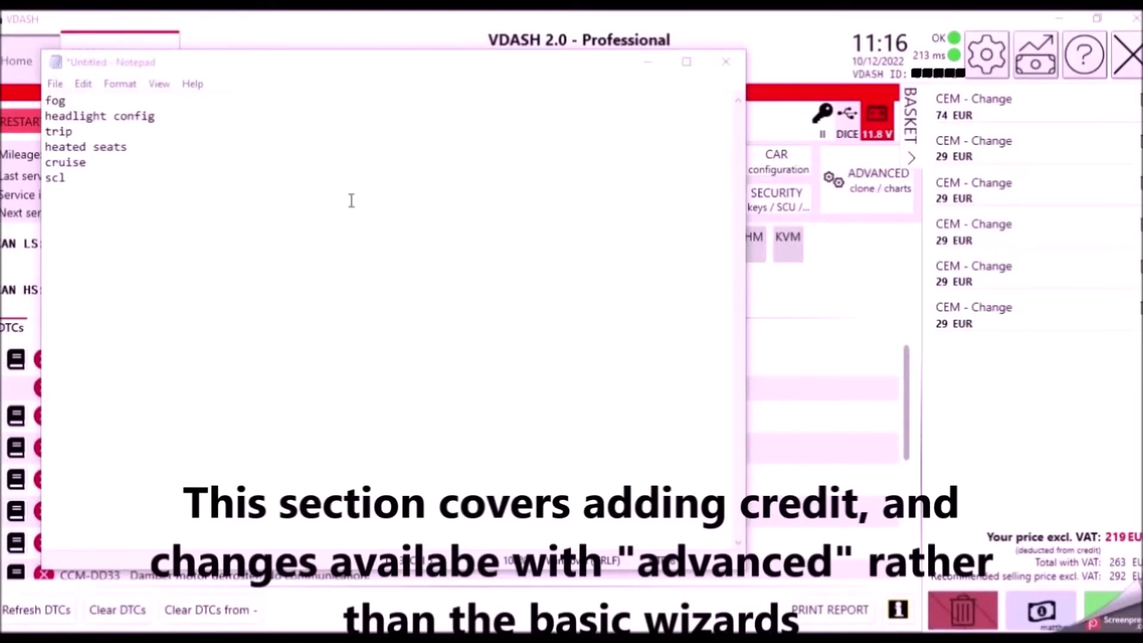
Step: Bring up the credit purchase window for 219 EUR, acknowledge the payment and close the purchase window
{"action": "left_click", "coordinate": [104, 105]}
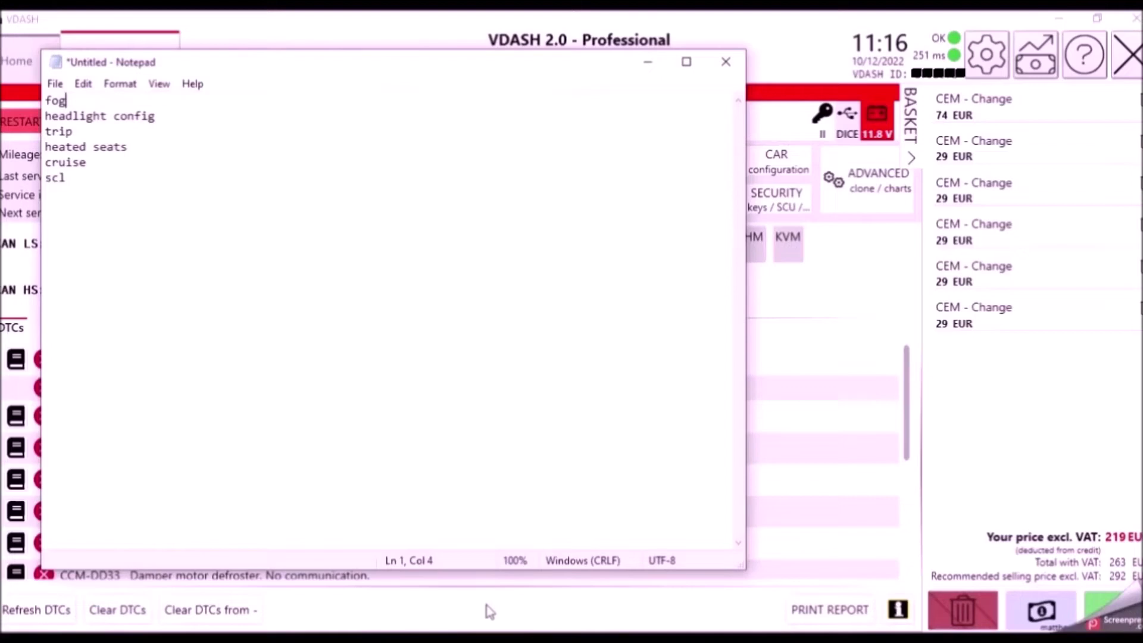
{"action": "left_click", "coordinate": [387, 636]}
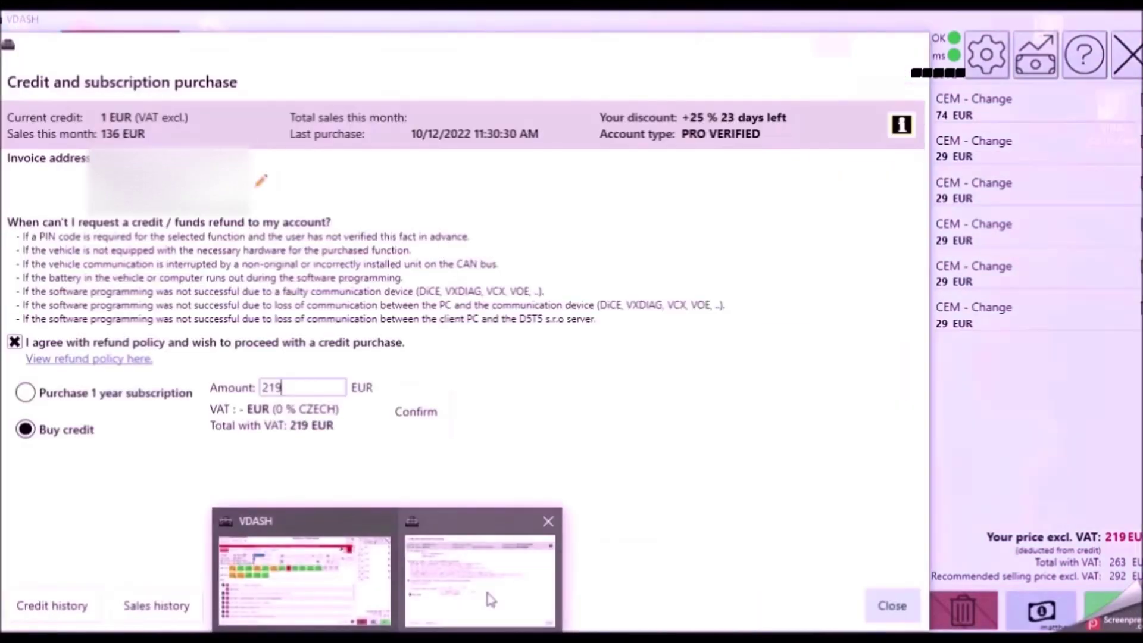
{"action": "left_click", "coordinate": [484, 600]}
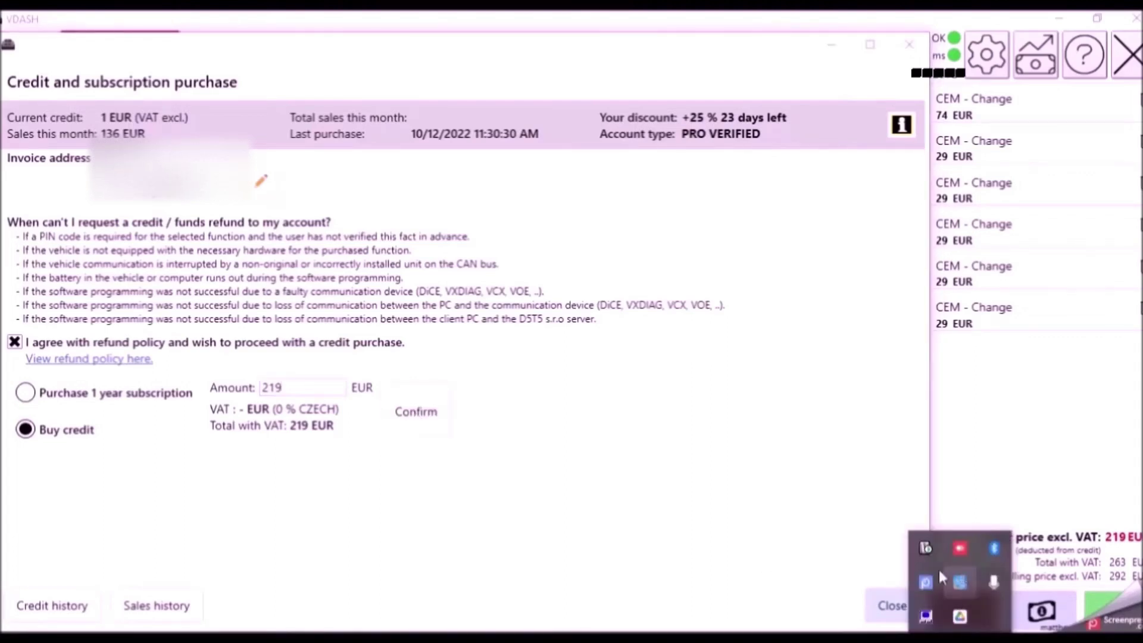
{"action": "right_click", "coordinate": [930, 577]}
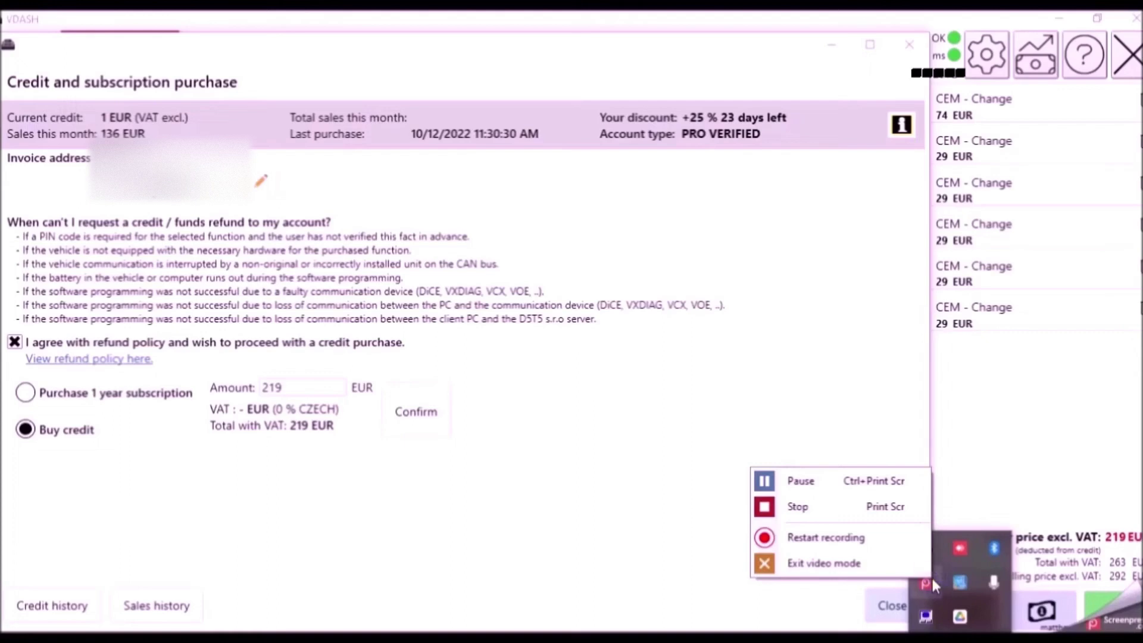
{"action": "left_click", "coordinate": [904, 489]}
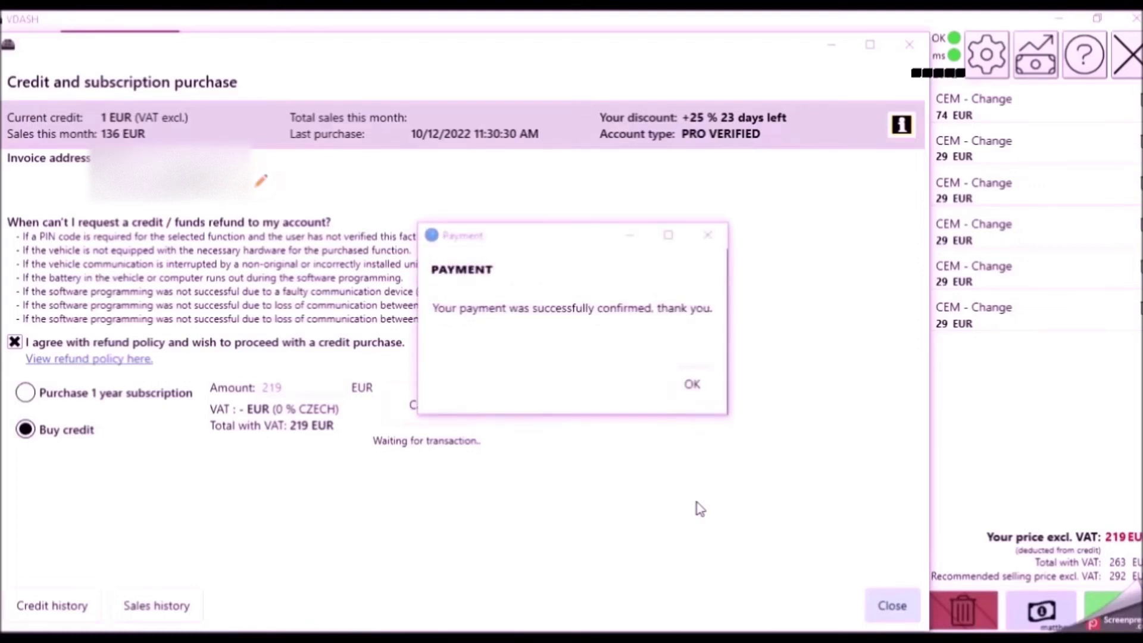
{"action": "left_click", "coordinate": [700, 394]}
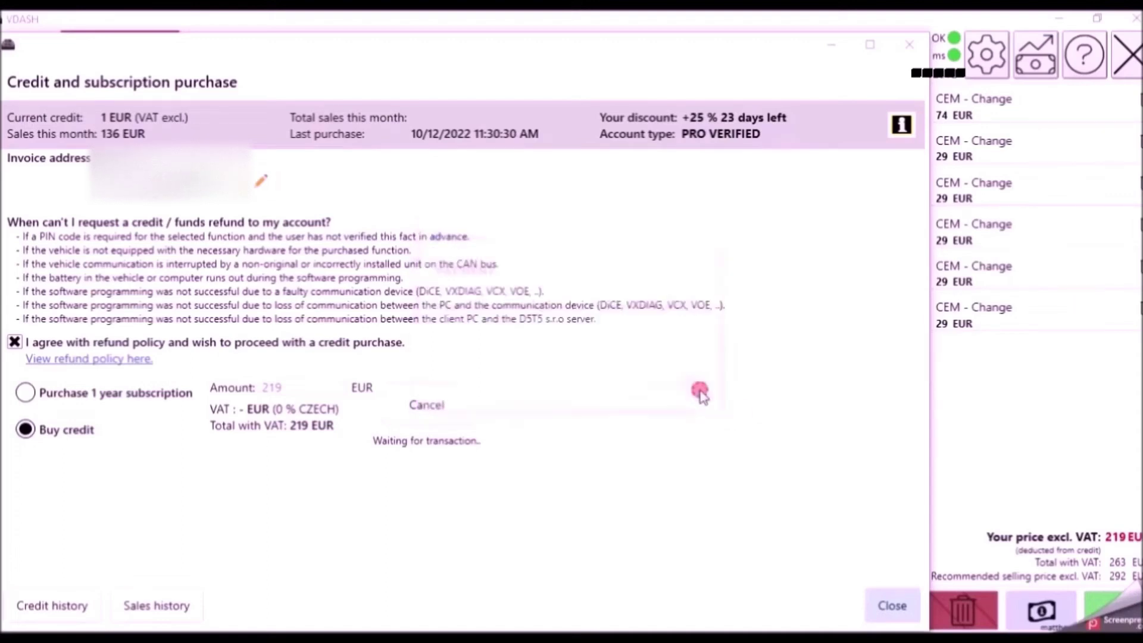
{"action": "left_click", "coordinate": [891, 606]}
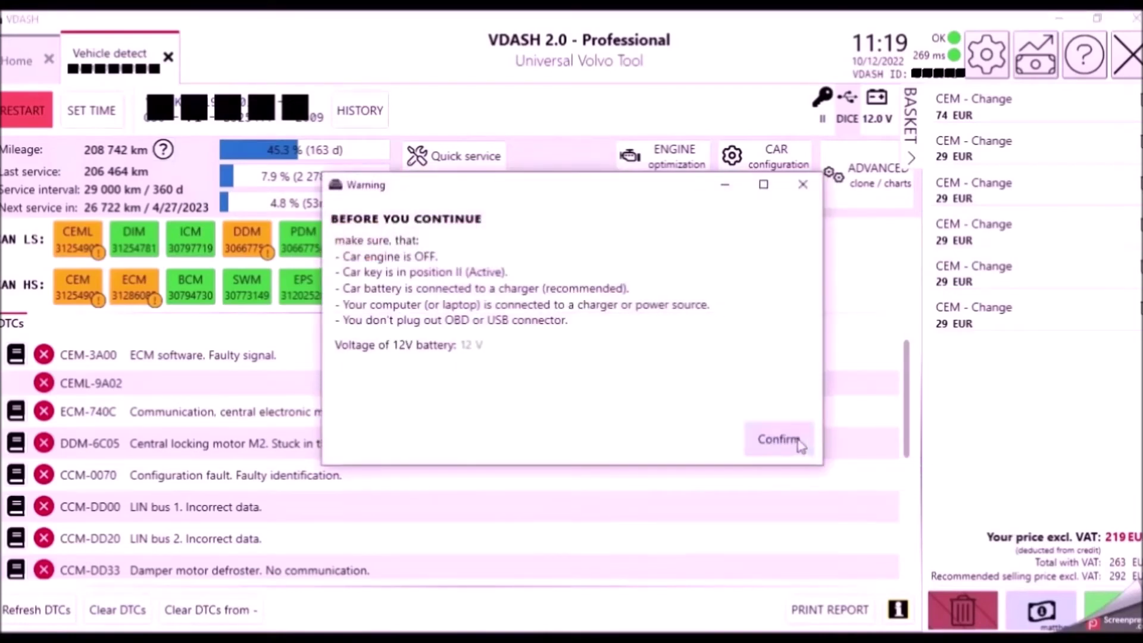
Step: Confirm the pre-programming checklist to write the queued CEM changes, acknowledge the unofficial configuration notices and minimise the feature notes
{"action": "left_click", "coordinate": [798, 441]}
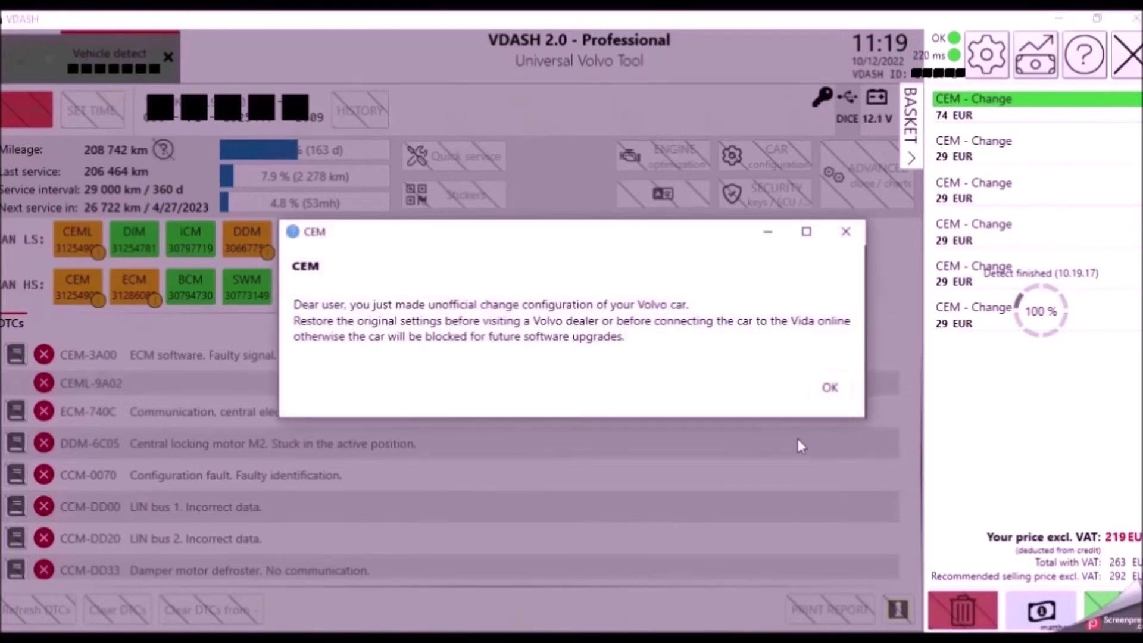
{"action": "left_click", "coordinate": [830, 388]}
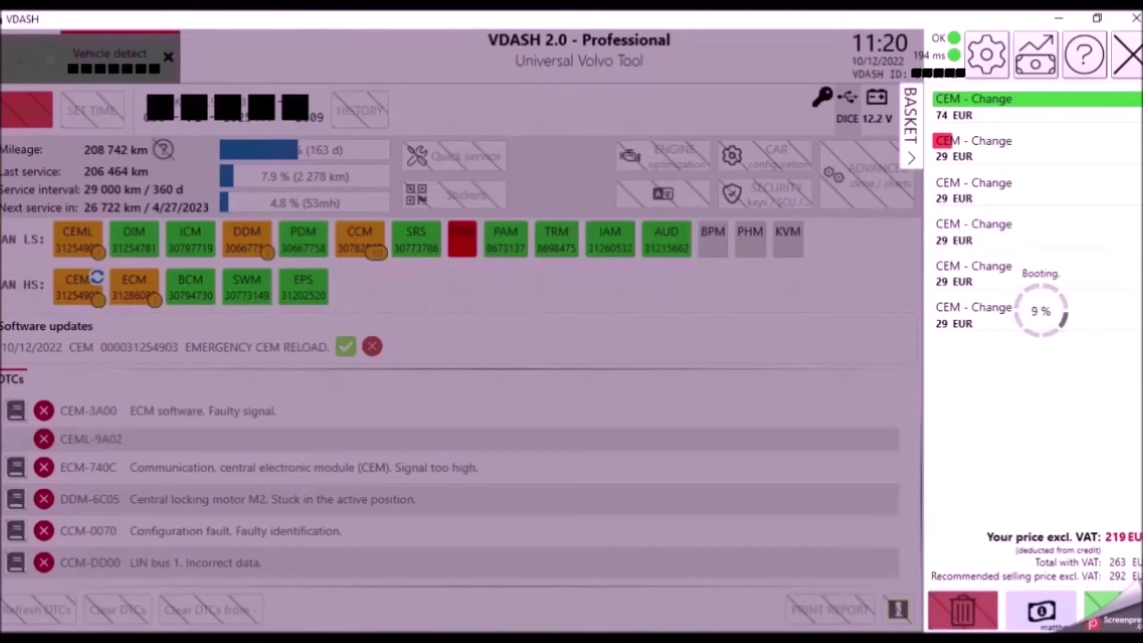
{"action": "left_click", "coordinate": [959, 639]}
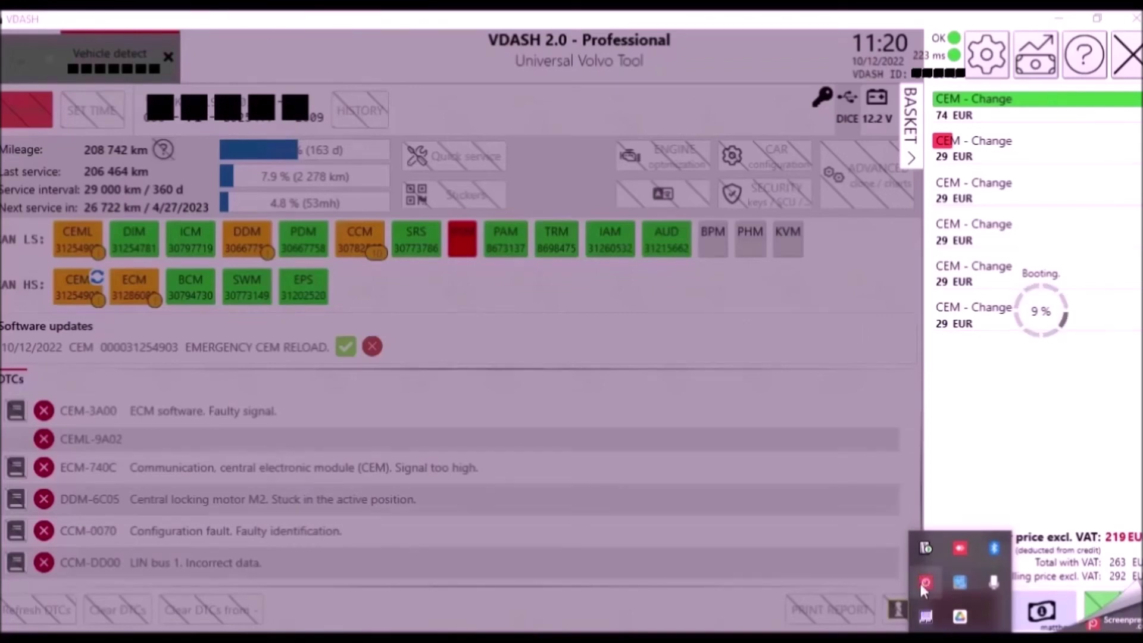
{"action": "right_click", "coordinate": [922, 582]}
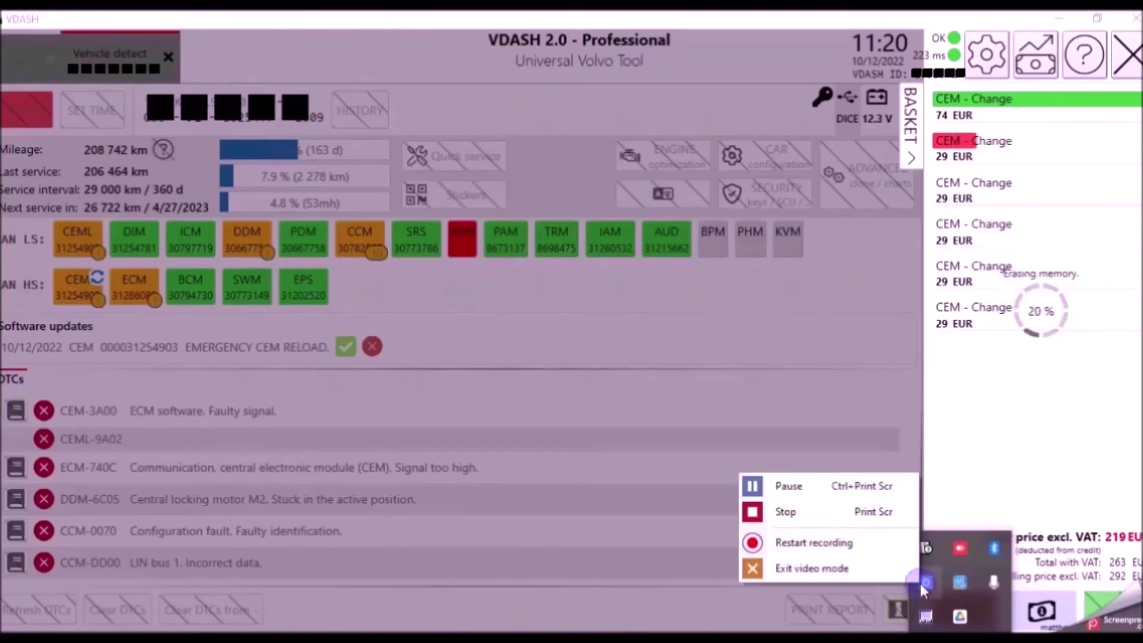
{"action": "left_click", "coordinate": [880, 486]}
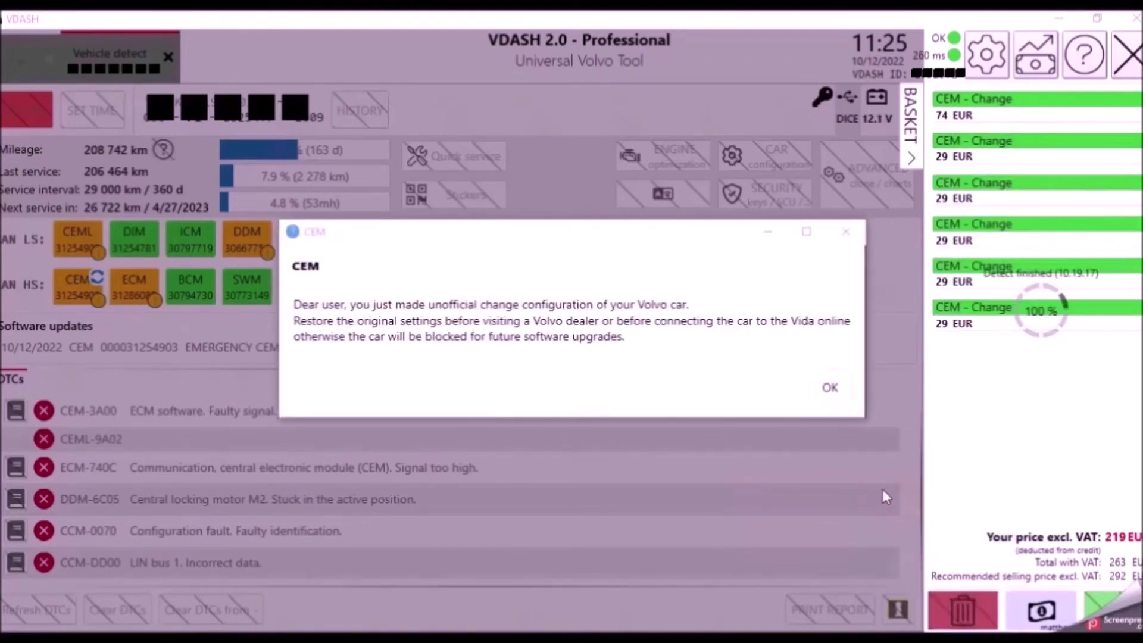
{"action": "left_click", "coordinate": [829, 387]}
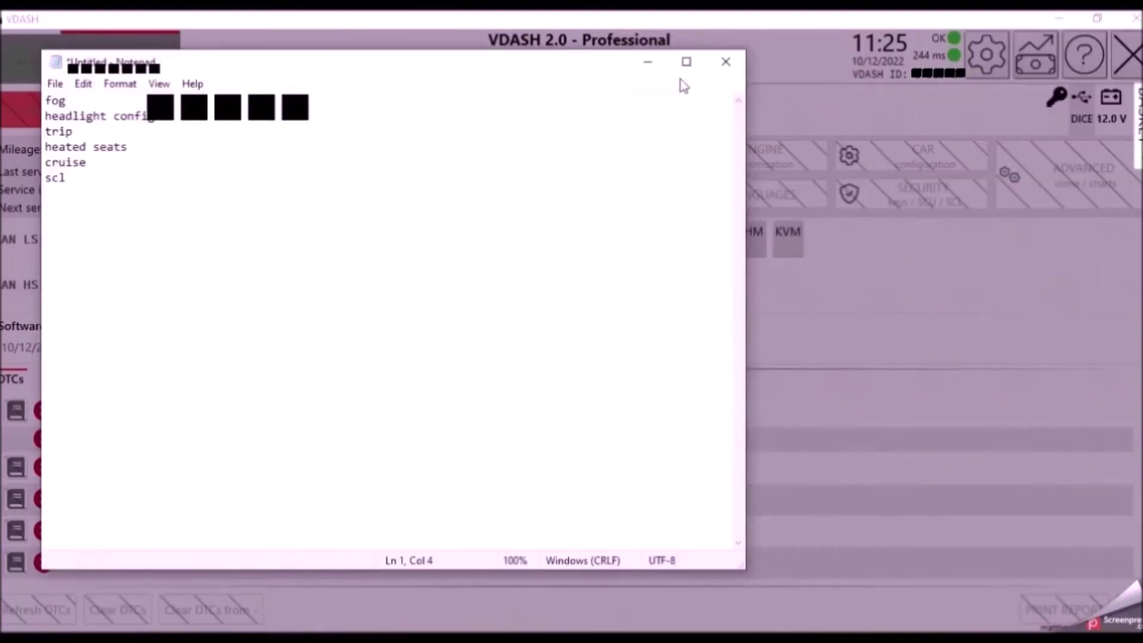
{"action": "left_click", "coordinate": [648, 63]}
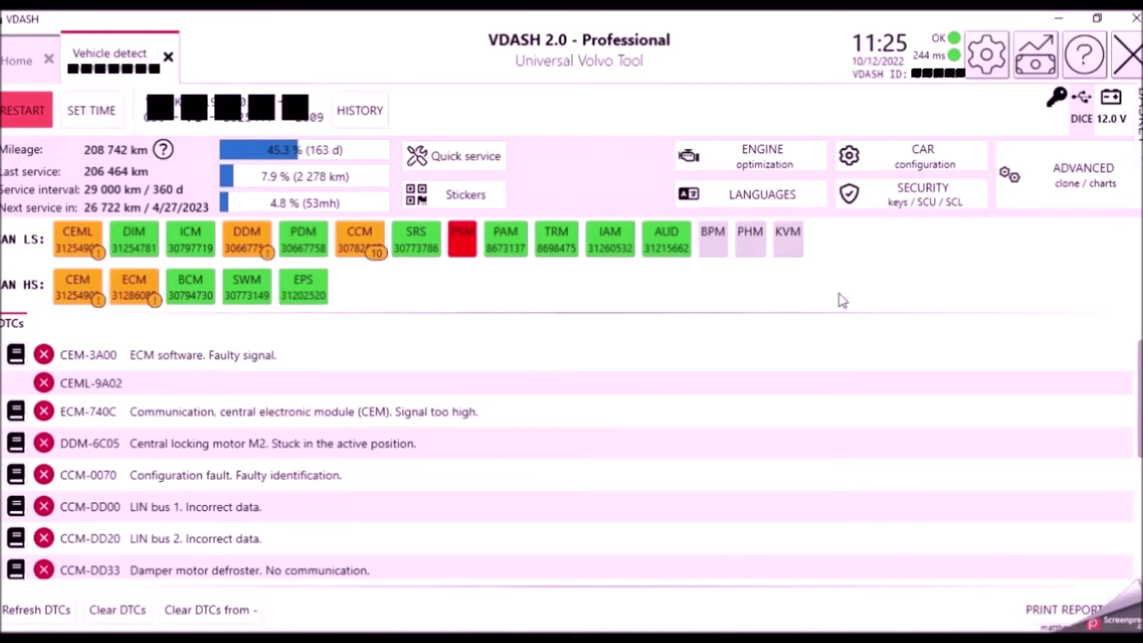
Step: Open the car configuration wizard and choose Advanced settings to show all possible CEM configurations
{"action": "left_click", "coordinate": [938, 161]}
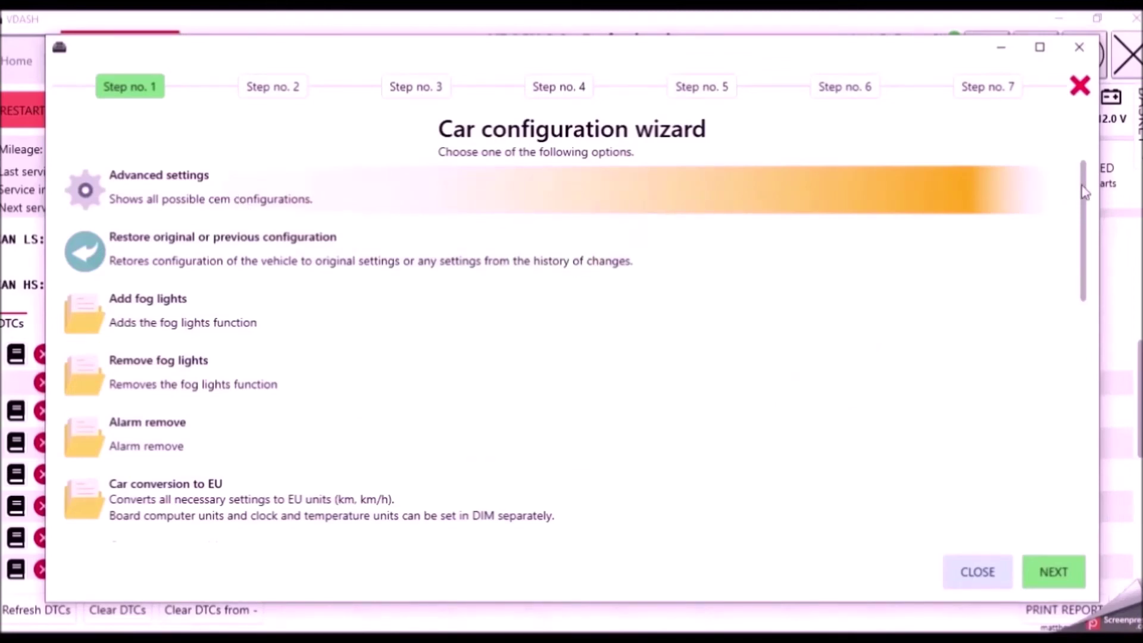
{"action": "mouse_move", "coordinate": [1084, 192]}
{"action": "left_mouse_down"}
{"action": "mouse_move", "coordinate": [1075, 429]}
{"action": "mouse_move", "coordinate": [1082, 172]}
{"action": "left_mouse_up"}
{"action": "double_click", "coordinate": [177, 186]}
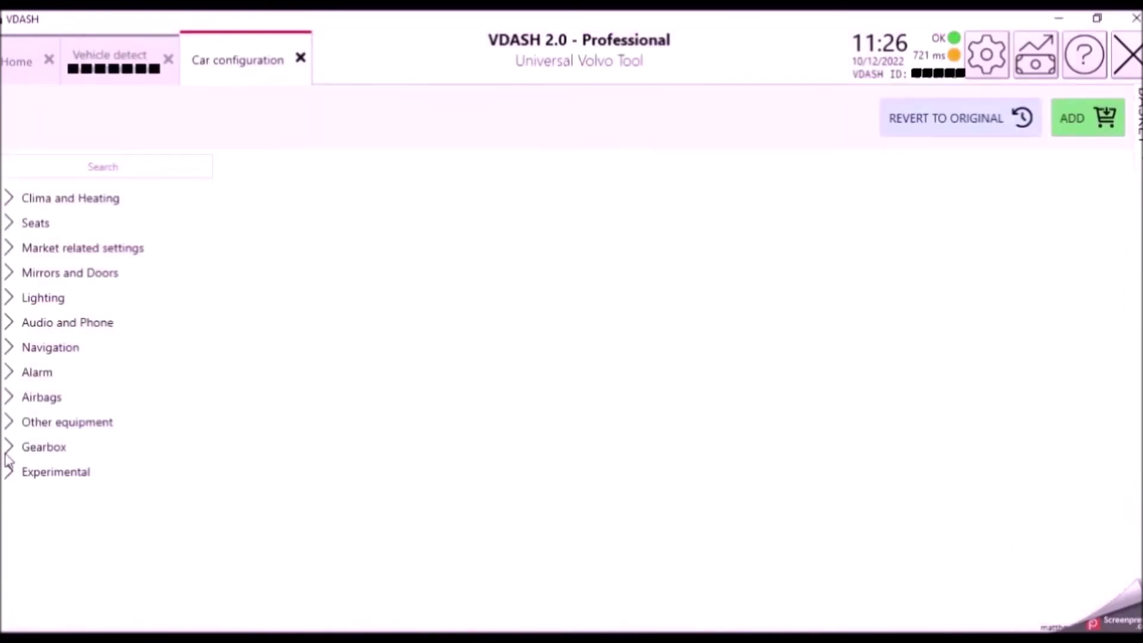
Step: Examine the Lighting settings list and the Media player, Audio equipment, Subwoofer and SWM audio buttons options under Audio and Phone
{"action": "left_click", "coordinate": [10, 297]}
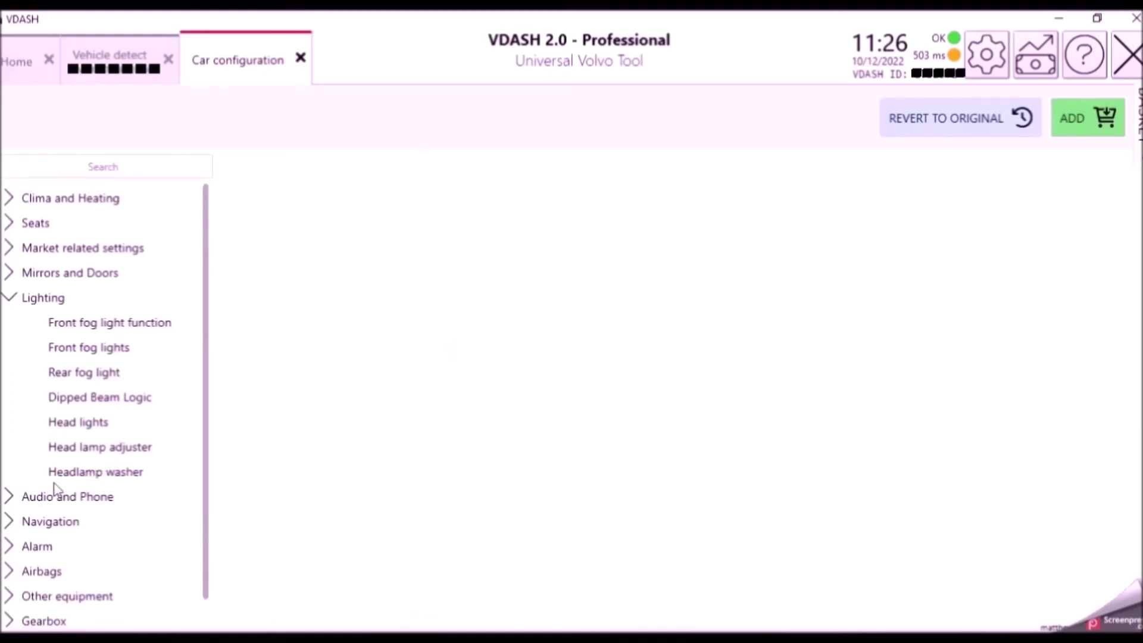
{"action": "left_click", "coordinate": [12, 500]}
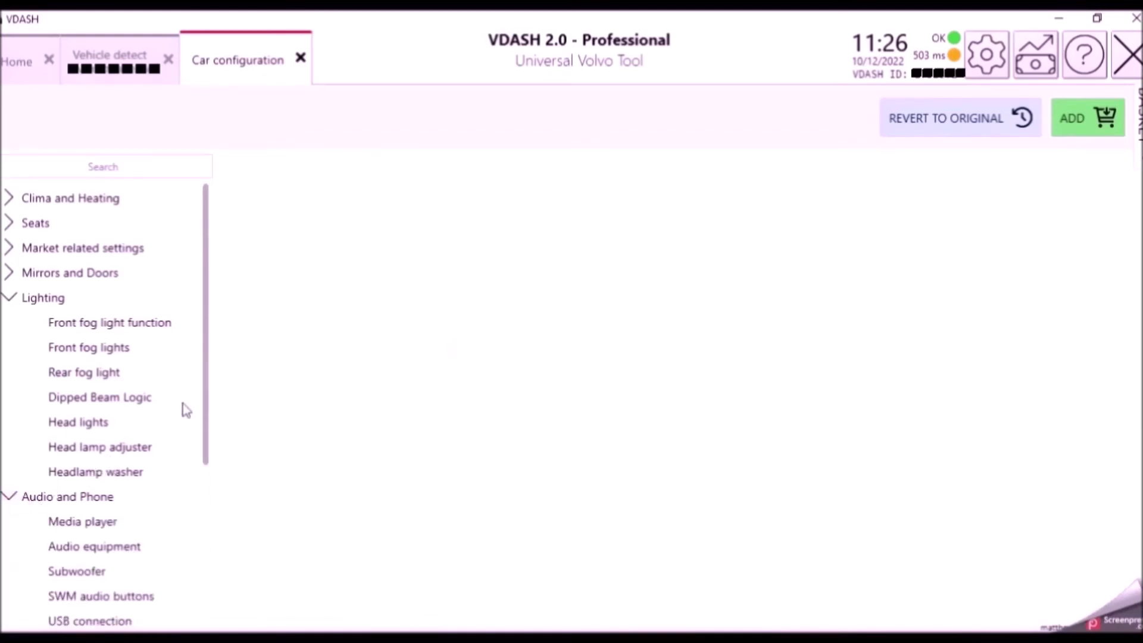
{"action": "left_click_drag", "start_coordinate": [203, 384], "coordinate": [199, 501]}
{"action": "left_click", "coordinate": [88, 344]}
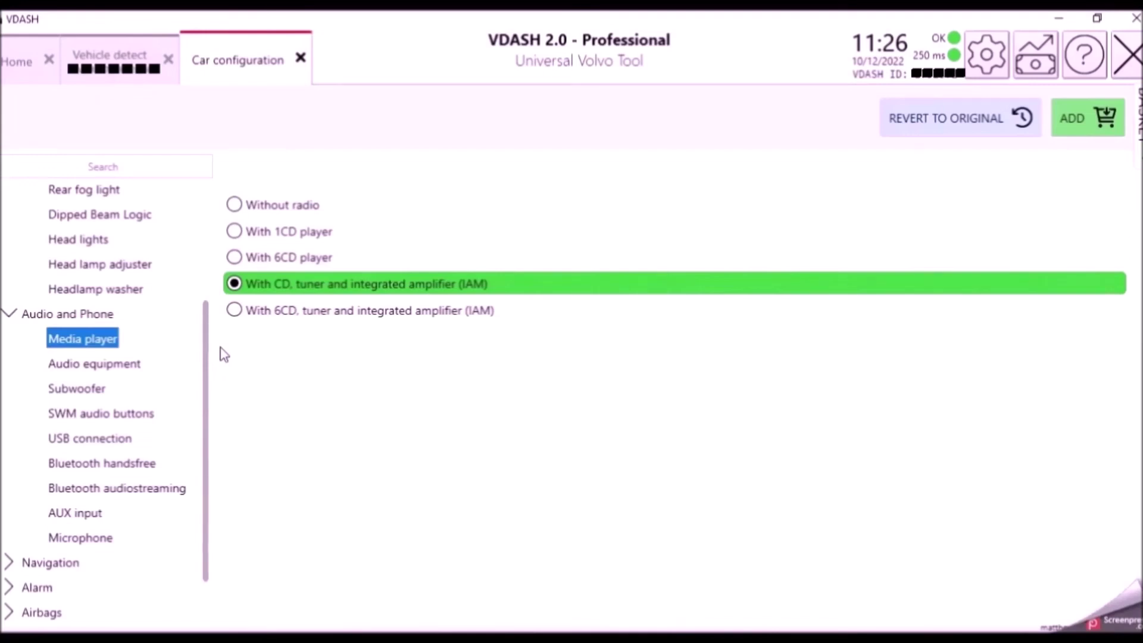
{"action": "left_click", "coordinate": [100, 365]}
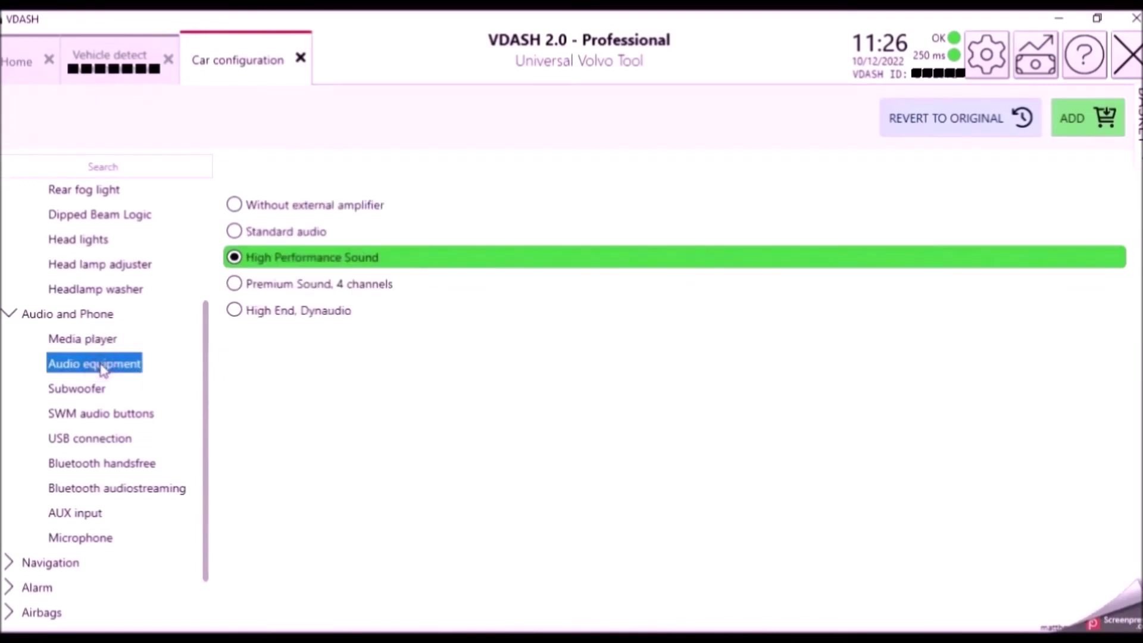
{"action": "left_click", "coordinate": [84, 393]}
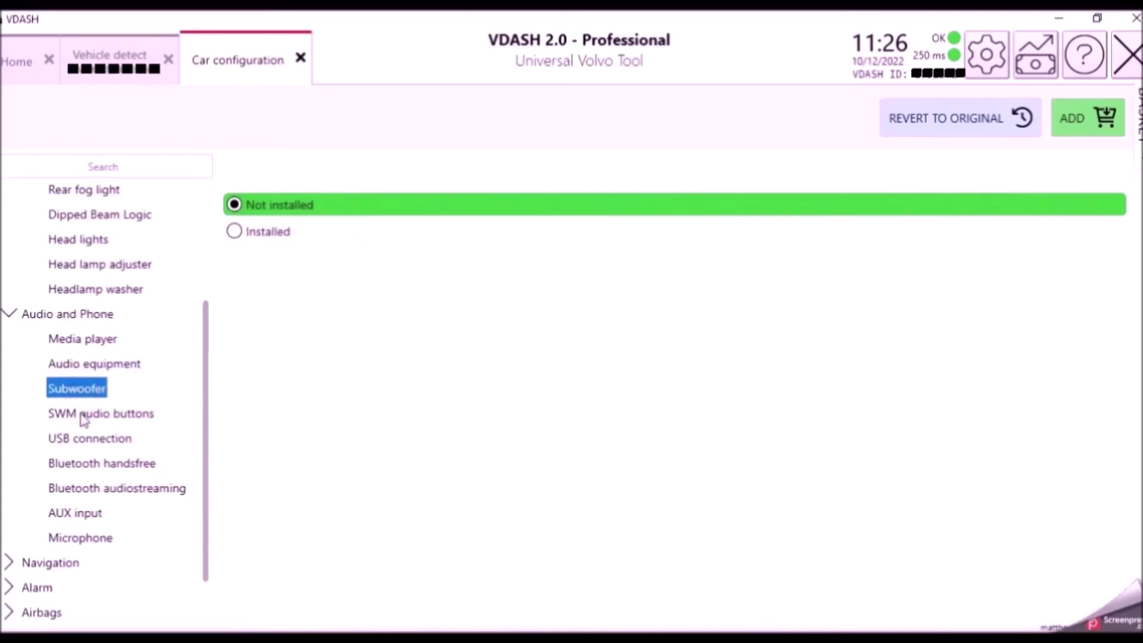
{"action": "left_click", "coordinate": [83, 418]}
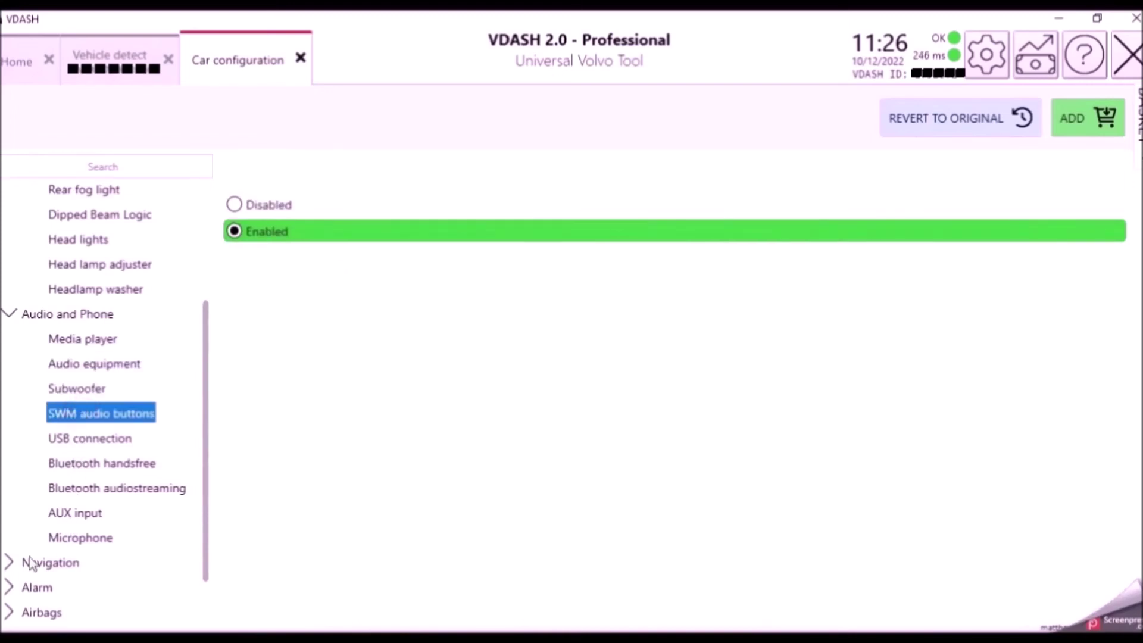
Step: Examine the Alarm setting and the passenger airbag cut off switch (PACOS) options in the Alarm and Airbags categories
{"action": "left_click_drag", "start_coordinate": [204, 387], "coordinate": [199, 474]}
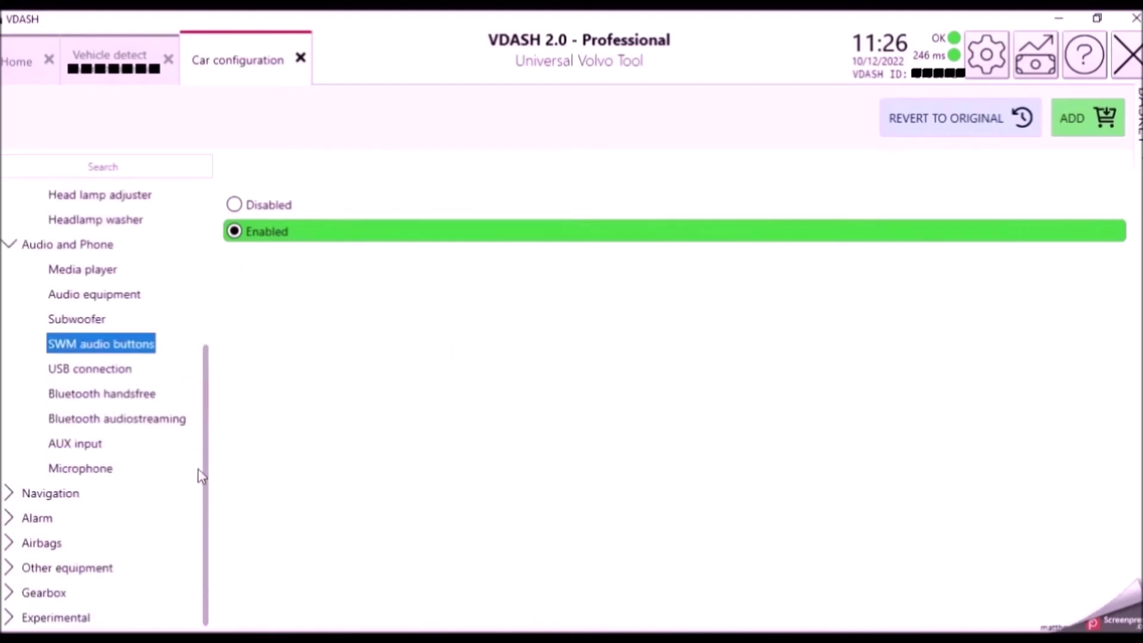
{"action": "left_click", "coordinate": [9, 519]}
{"action": "left_click", "coordinate": [66, 542]}
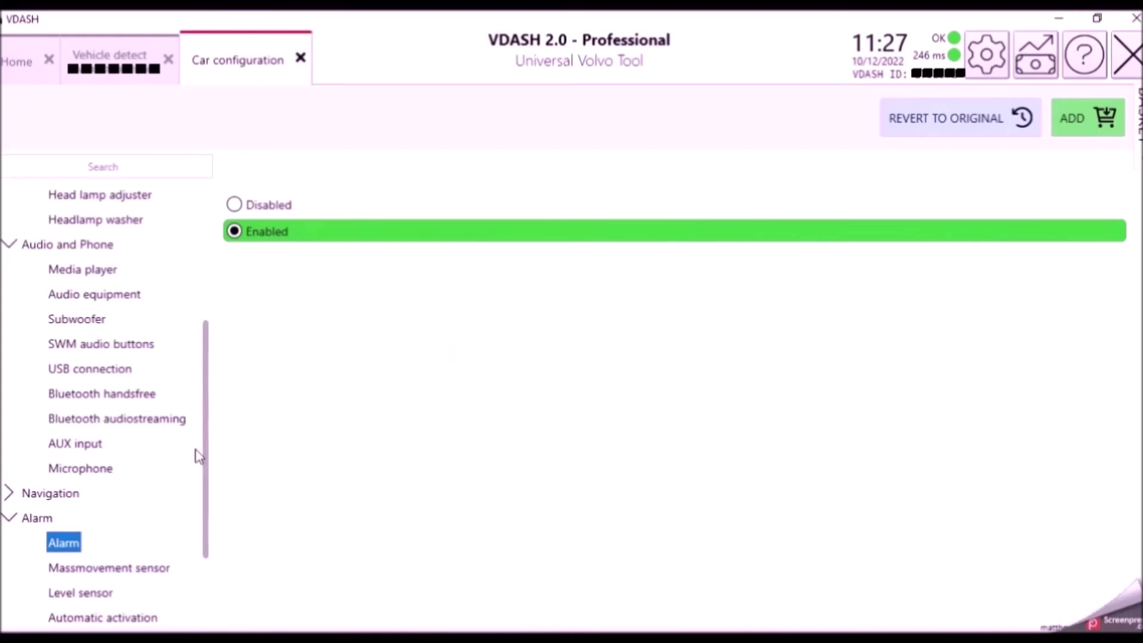
{"action": "left_click_drag", "start_coordinate": [204, 426], "coordinate": [196, 506]}
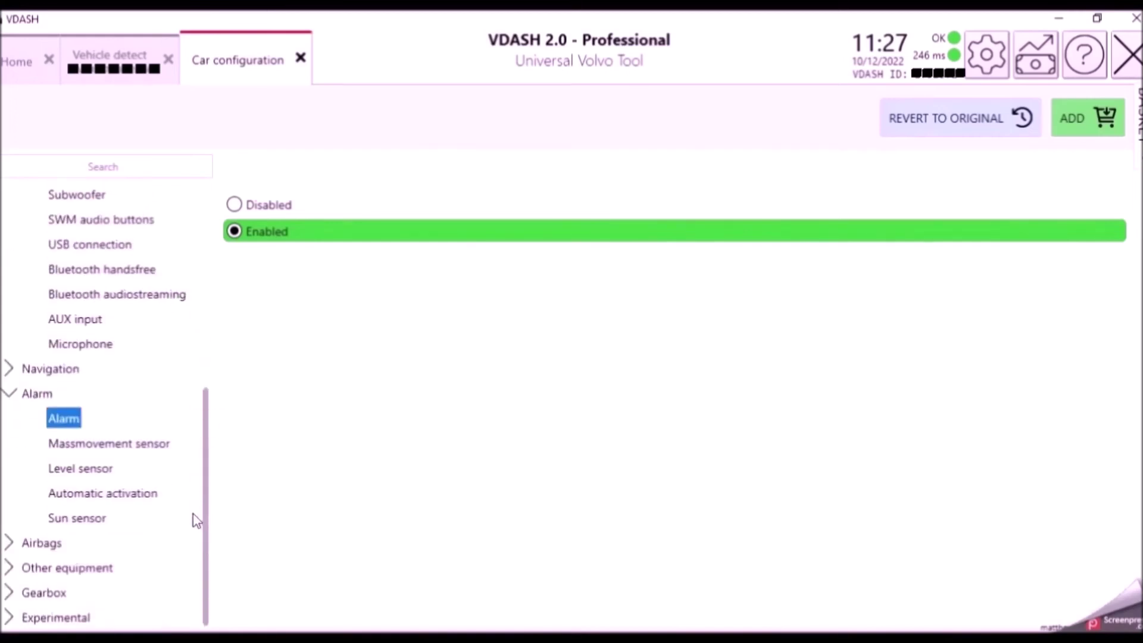
{"action": "left_click", "coordinate": [10, 543]}
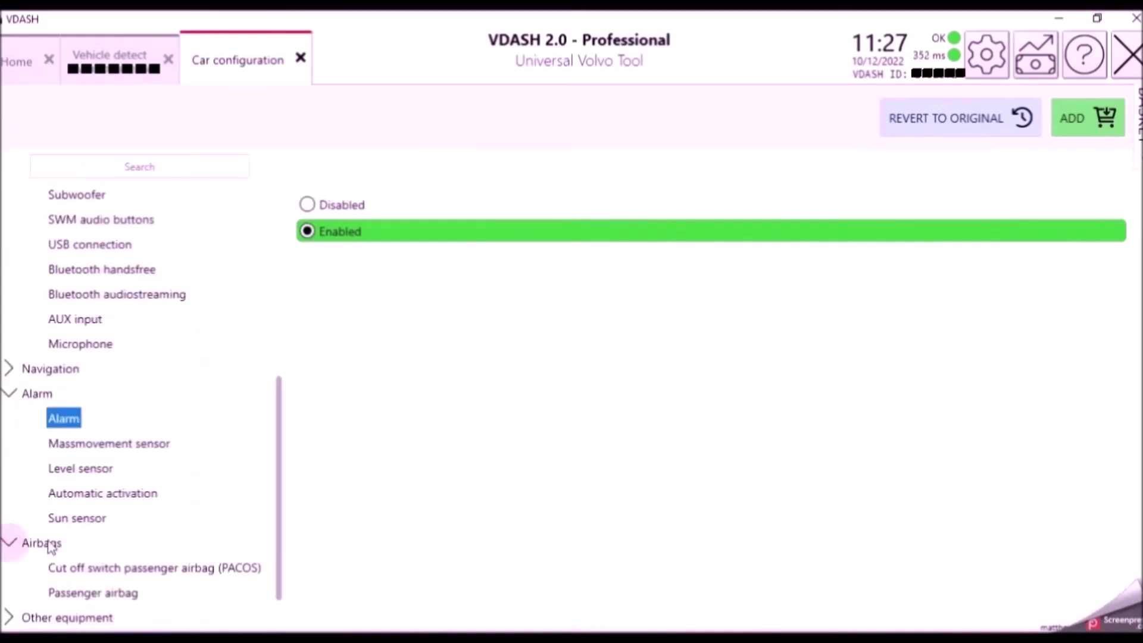
{"action": "left_click", "coordinate": [97, 568]}
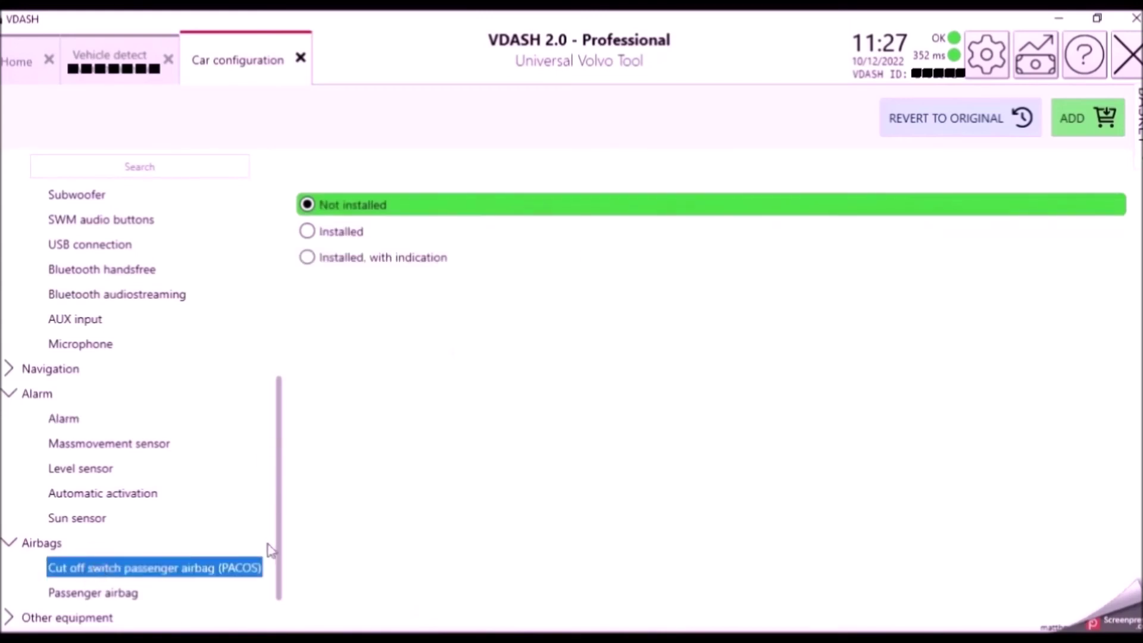
{"action": "left_click", "coordinate": [10, 544]}
Step: Look through the settings available in the Other equipment and Gearbox categories
{"action": "left_click", "coordinate": [9, 567]}
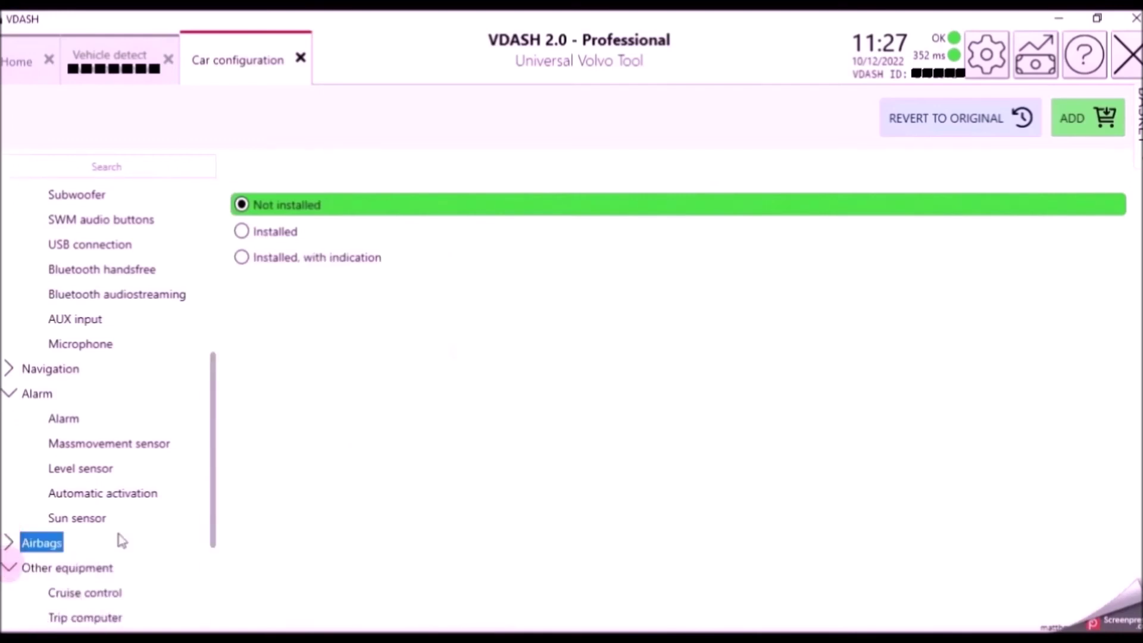
{"action": "left_click_drag", "start_coordinate": [216, 455], "coordinate": [208, 568]}
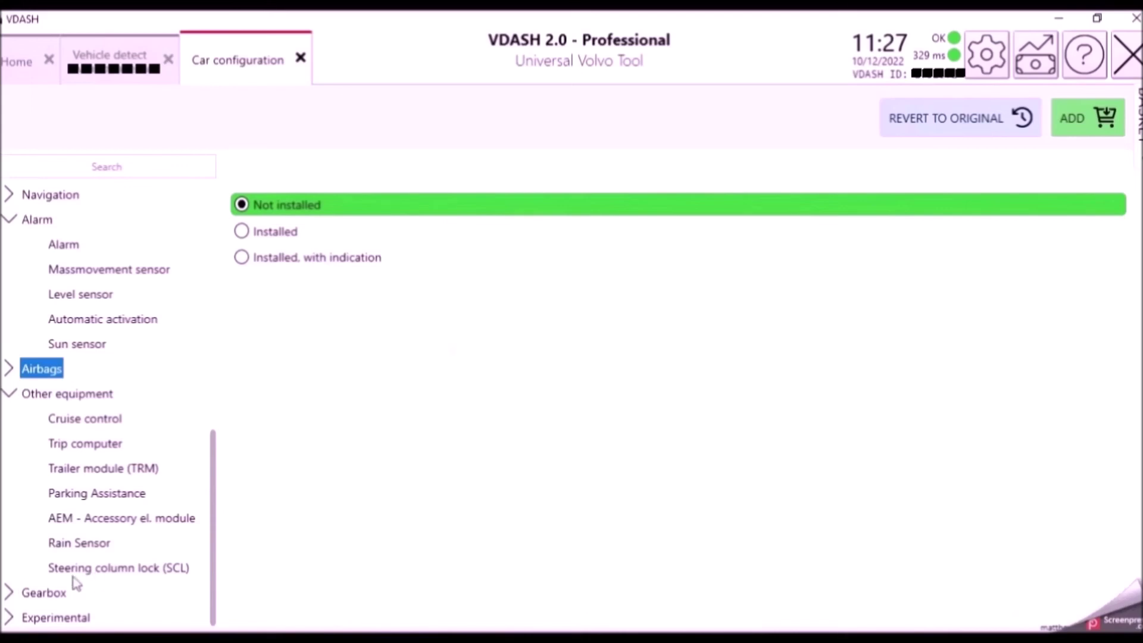
{"action": "left_click", "coordinate": [9, 592]}
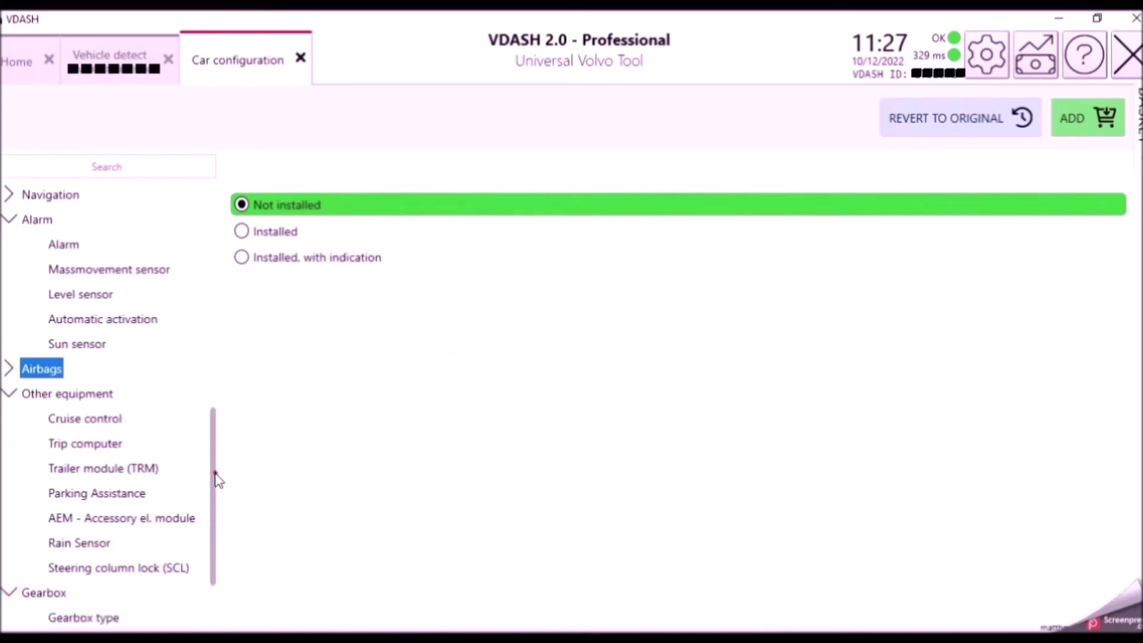
Step: Examine the Gearbox type, Gearbox variant and TCM neutral control options in the Gearbox category
{"action": "scroll", "coordinate": [217, 480], "scroll_direction": "down", "scroll_amount": 2}
{"action": "left_click", "coordinate": [106, 519]}
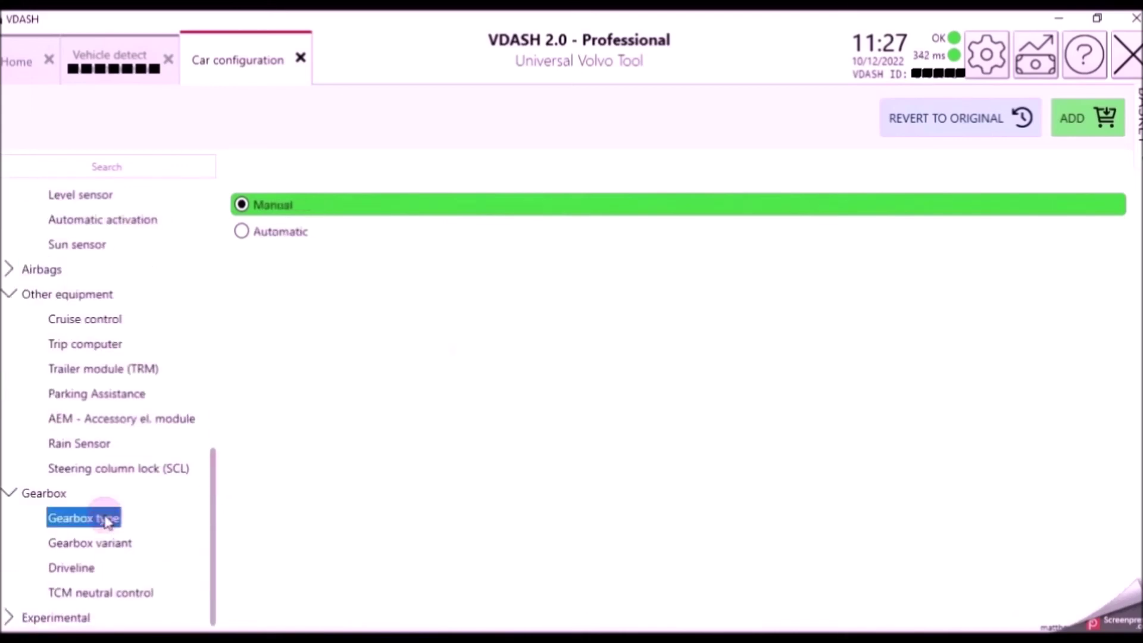
{"action": "left_click", "coordinate": [90, 544]}
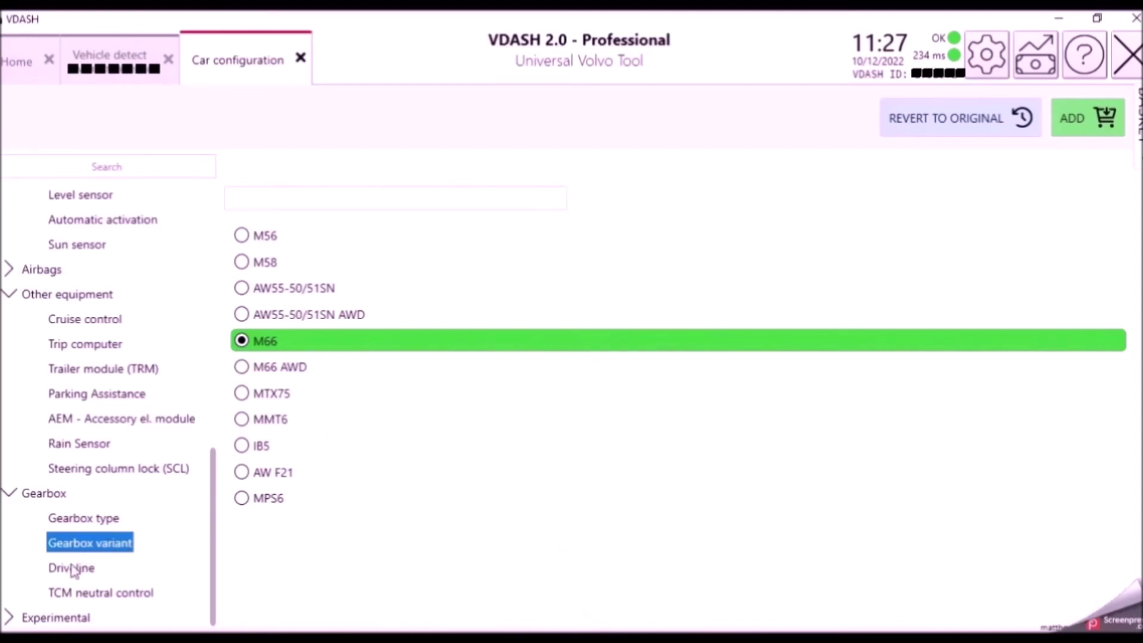
{"action": "left_click", "coordinate": [135, 594]}
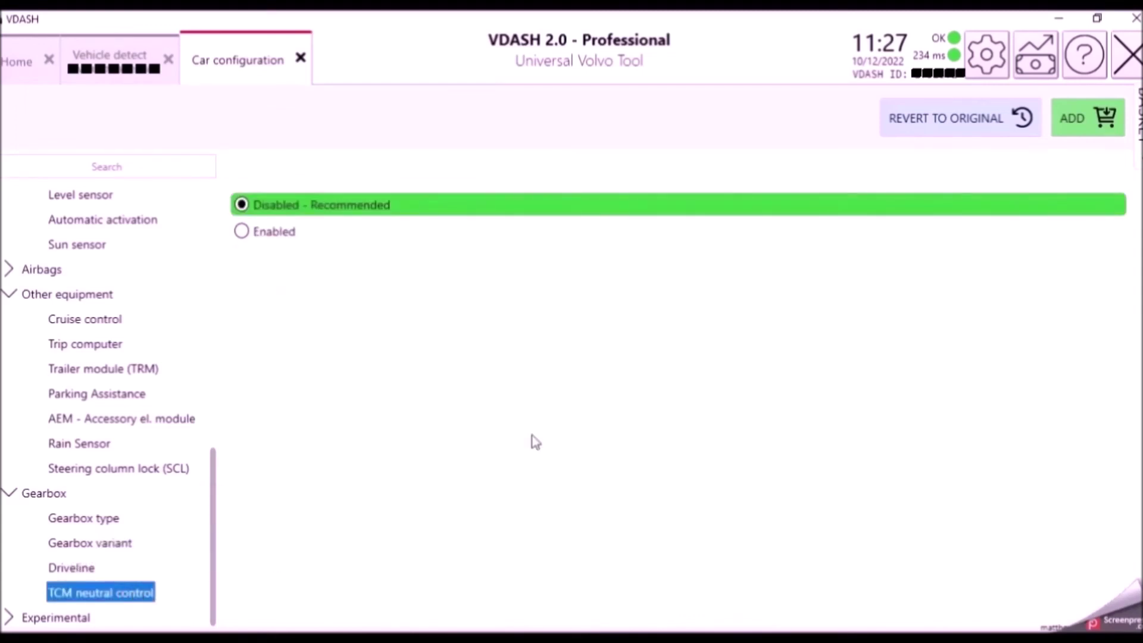
Step: Expand the Experimental category and examine the Steering gear options
{"action": "left_click", "coordinate": [8, 617]}
{"action": "left_click_drag", "start_coordinate": [209, 456], "coordinate": [205, 509]}
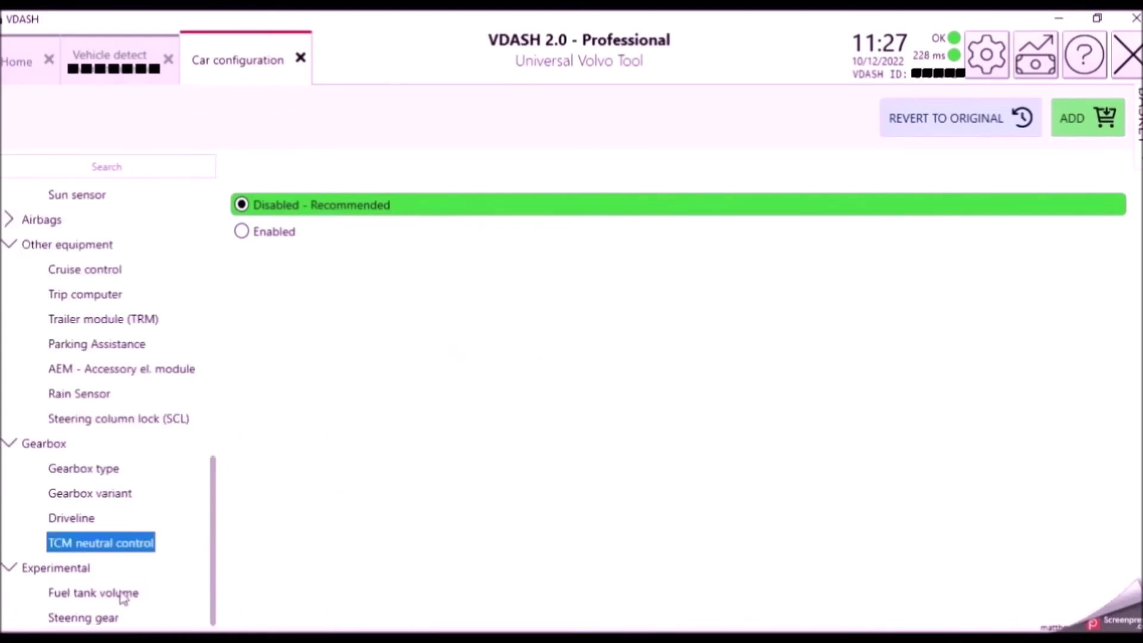
{"action": "left_click", "coordinate": [102, 619]}
Step: Expand Market related settings and examine the Instrument cluster options
{"action": "left_click_drag", "start_coordinate": [214, 511], "coordinate": [98, 241]}
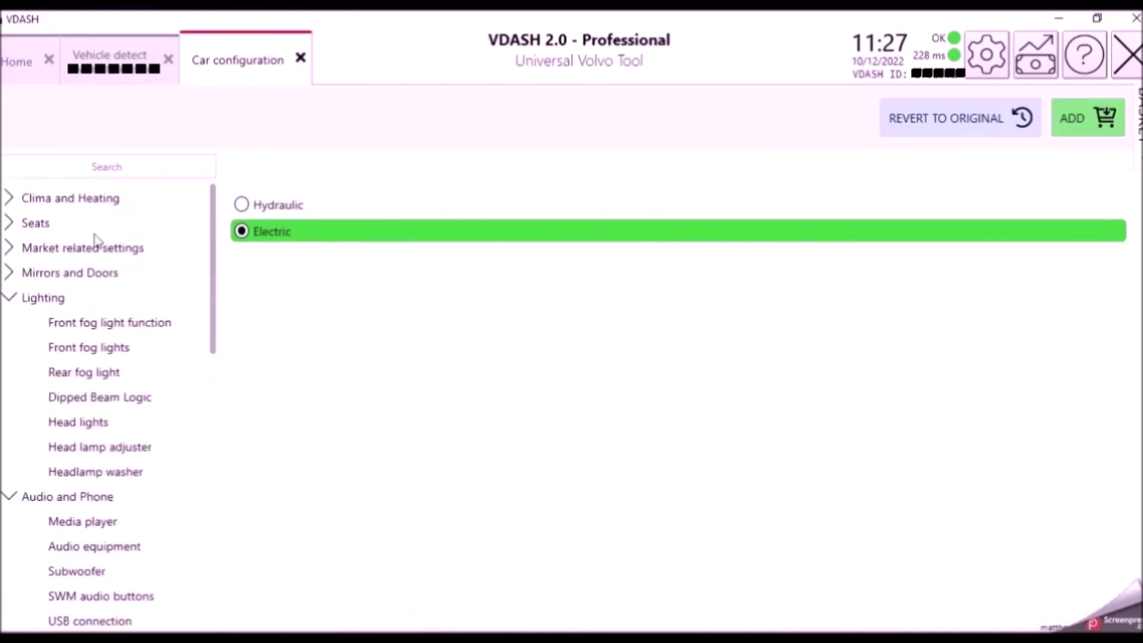
{"action": "left_click", "coordinate": [14, 249]}
{"action": "left_click", "coordinate": [89, 274]}
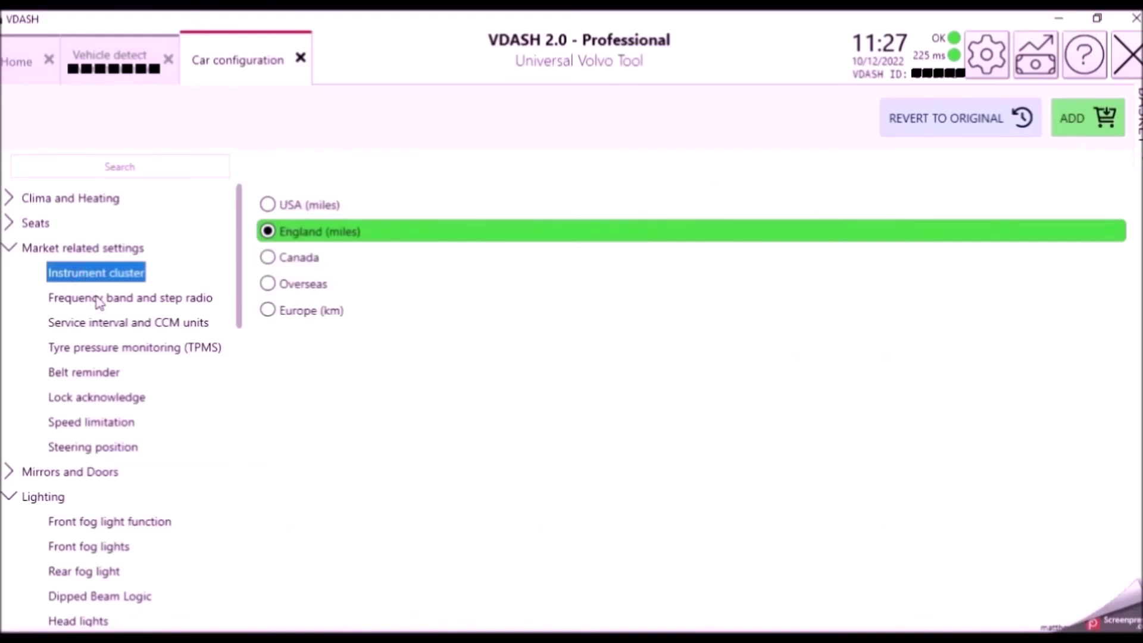
Step: Examine the Driver seat options under Seats and the Climate control options under Clima and Heating
{"action": "left_click", "coordinate": [10, 224]}
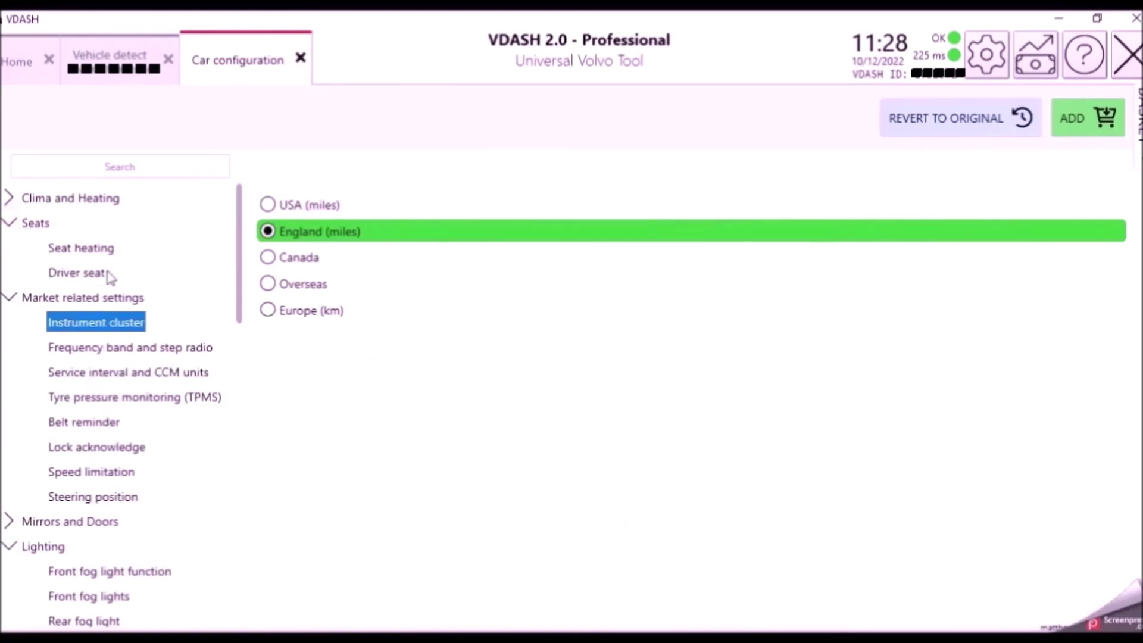
{"action": "left_click", "coordinate": [86, 275]}
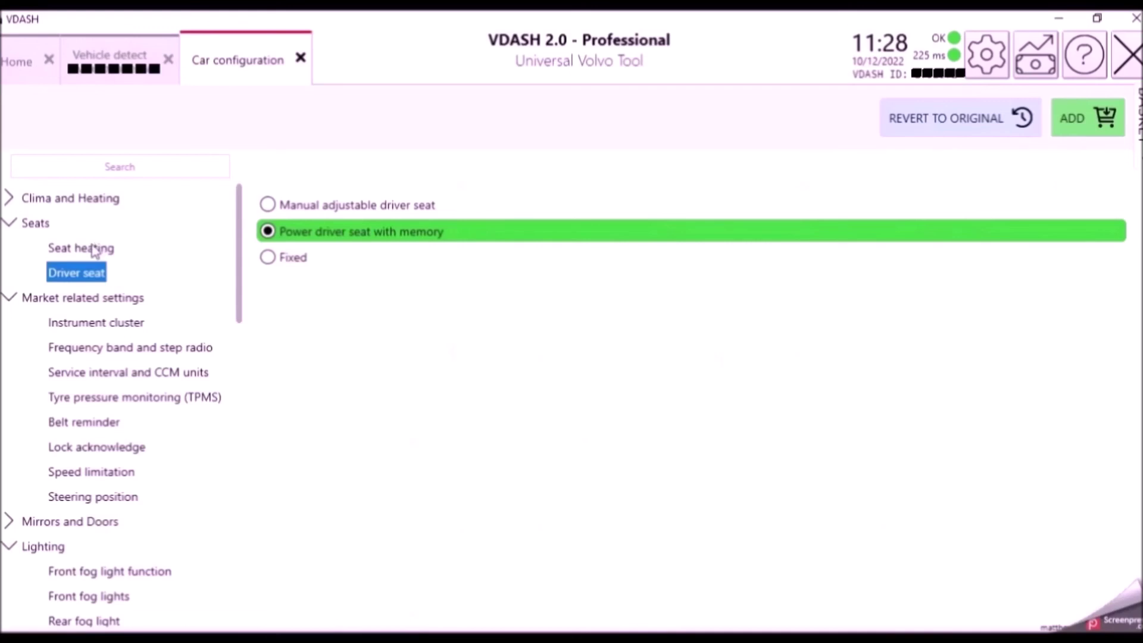
{"action": "left_click", "coordinate": [10, 224]}
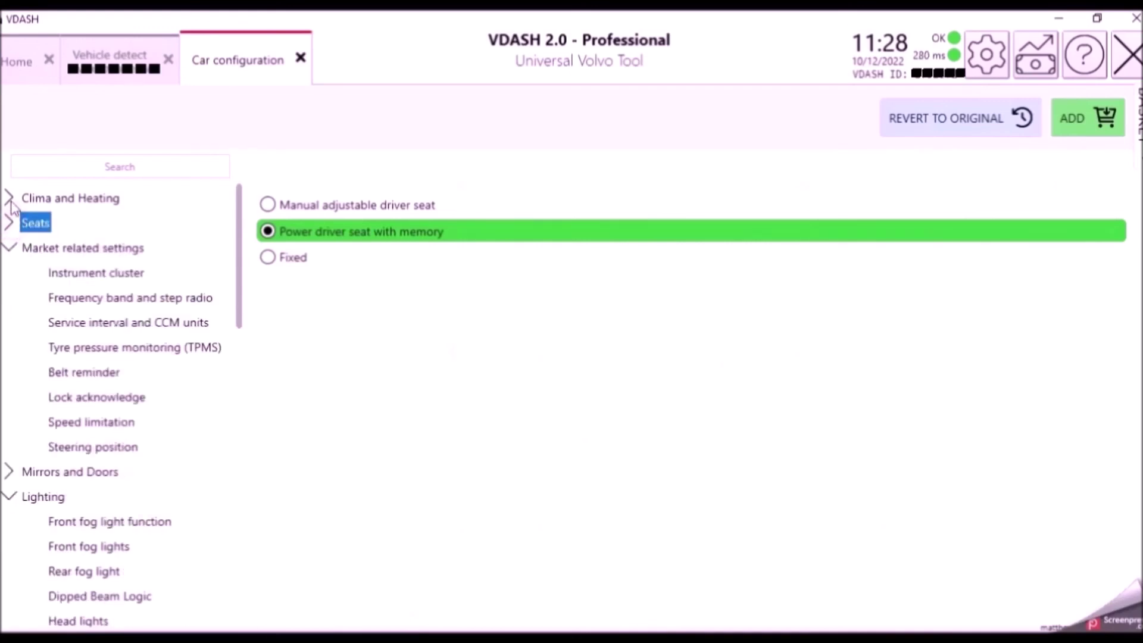
{"action": "left_click", "coordinate": [10, 200]}
{"action": "left_click", "coordinate": [92, 250]}
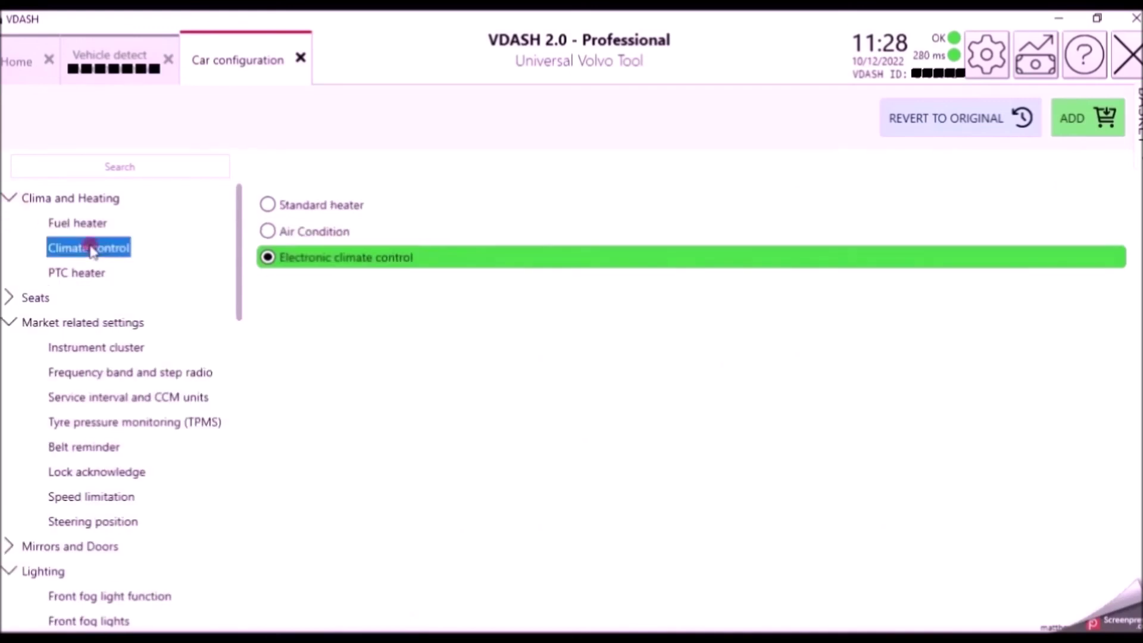